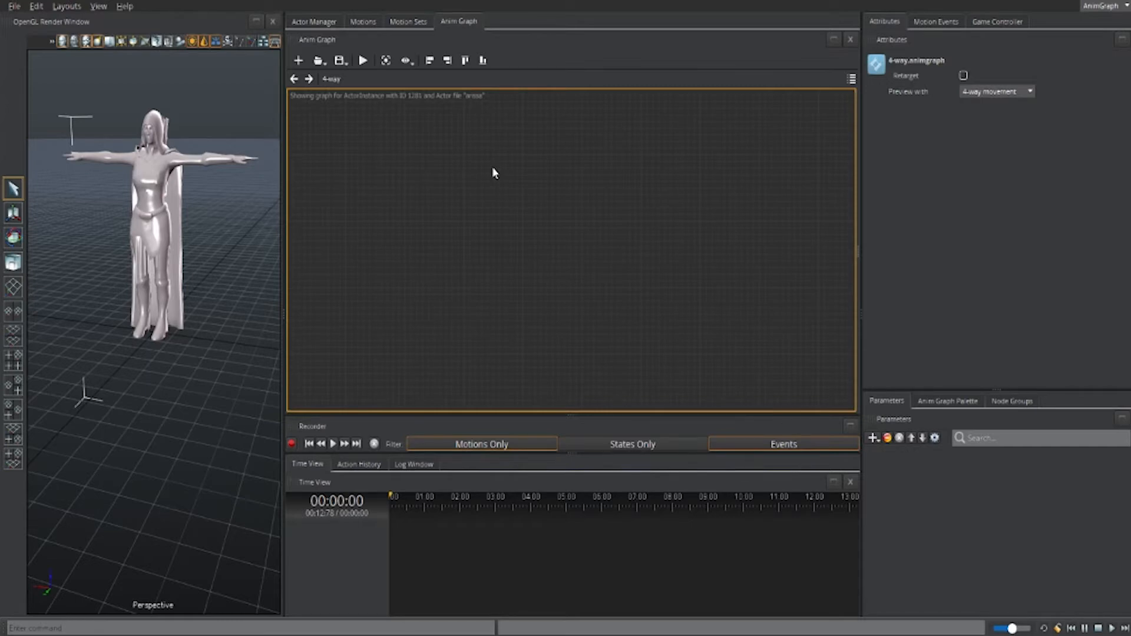
- Create a float slider parameter named Vertical with a minimum of -1
click(873, 437)
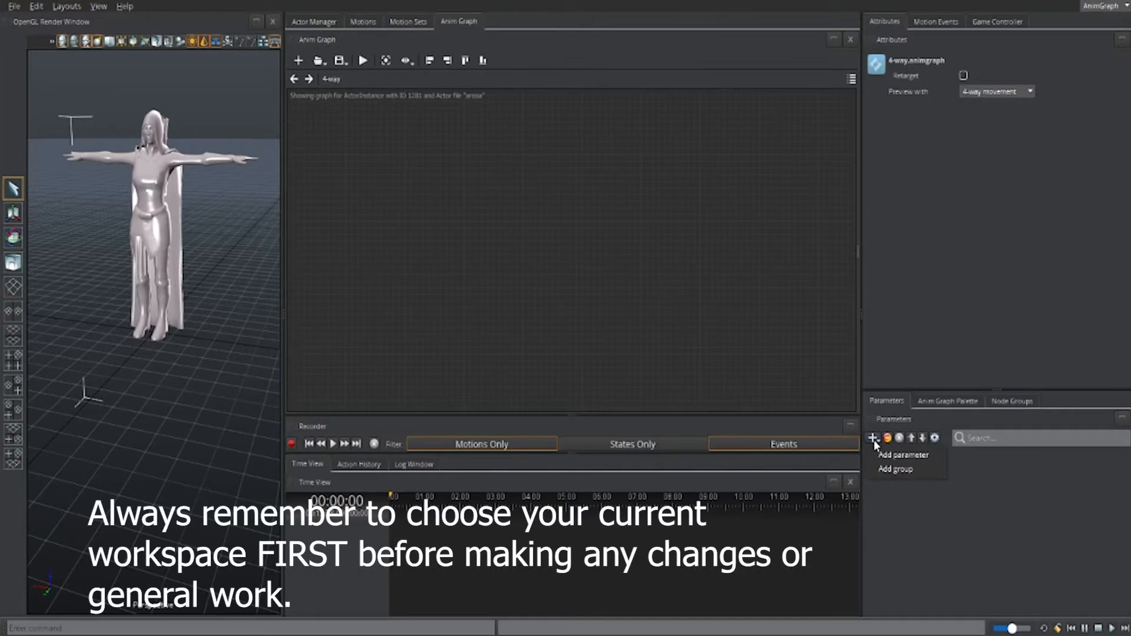
click(882, 457)
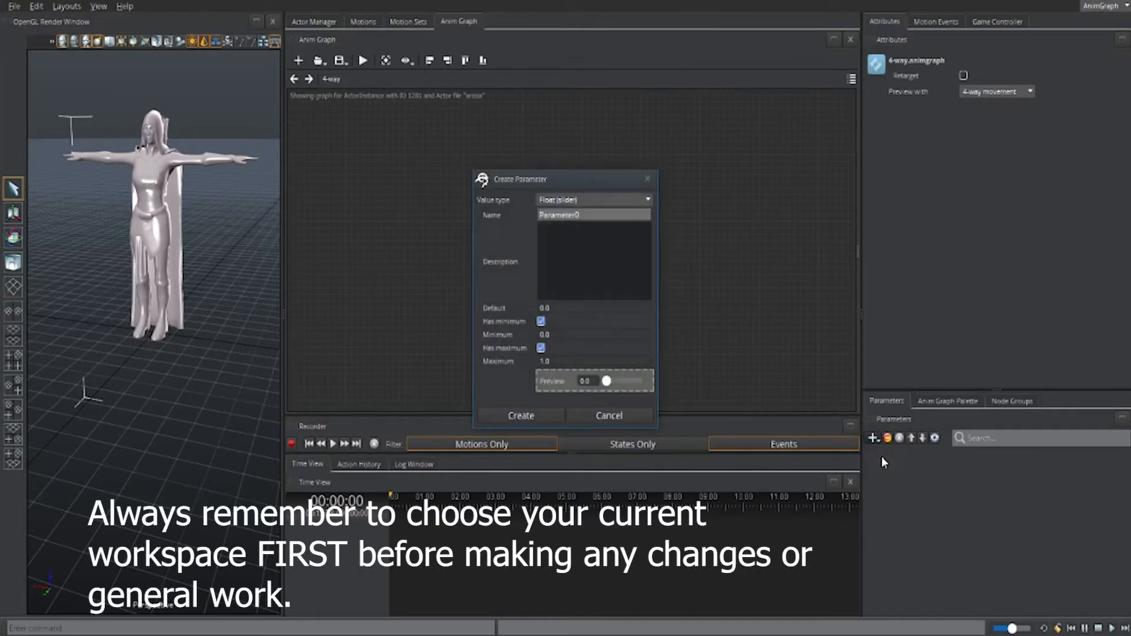
double_click(605, 219)
text(Vert)
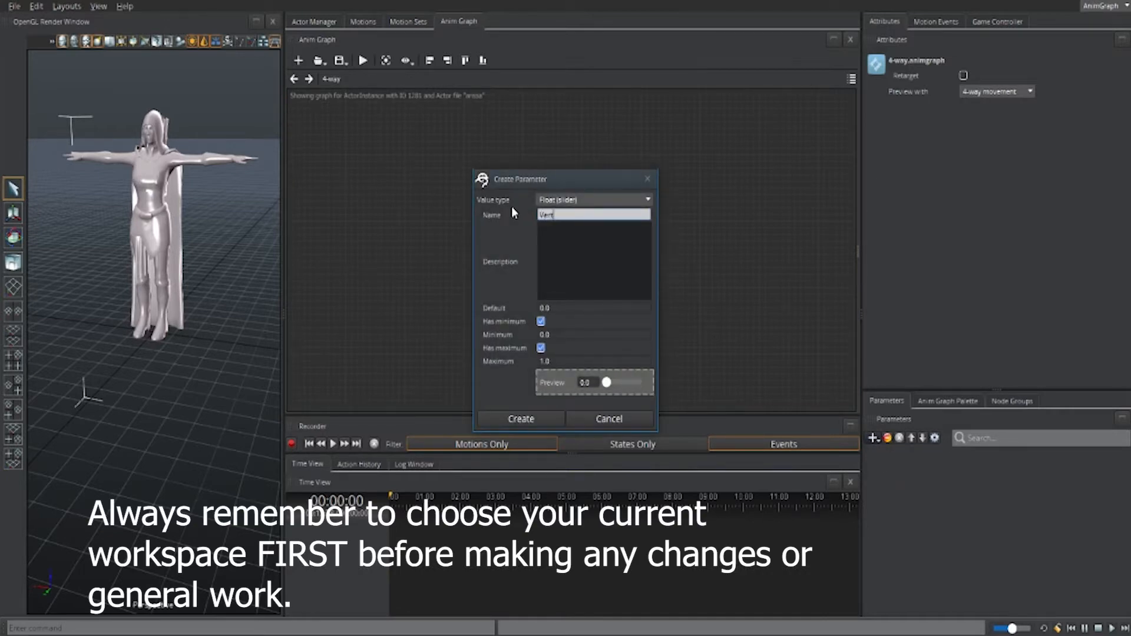
text(ical)
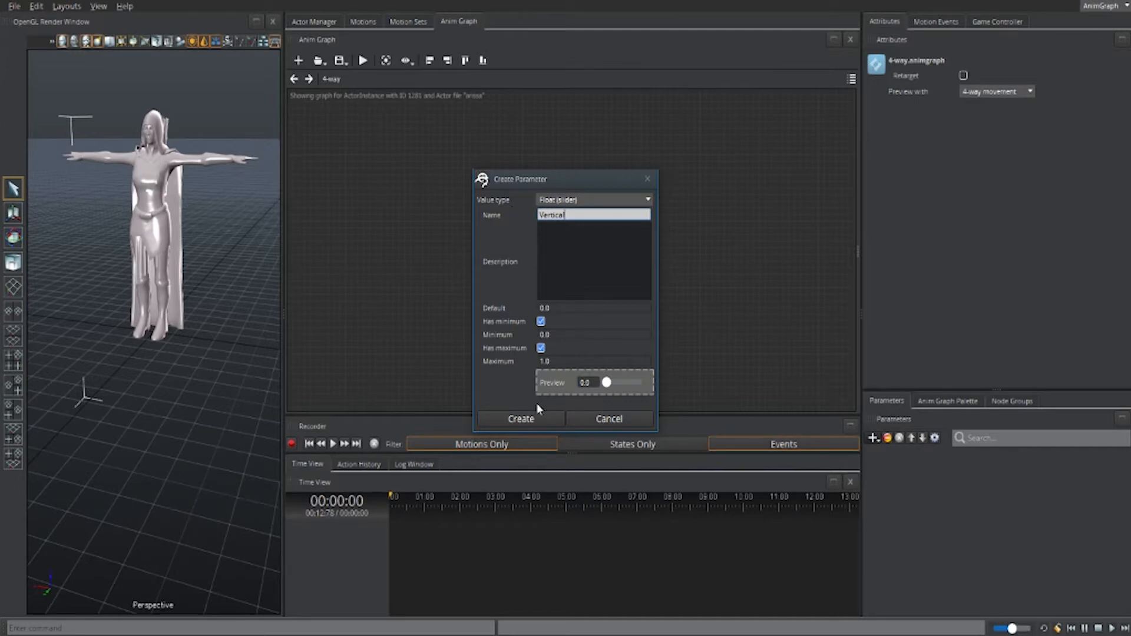
click(560, 335)
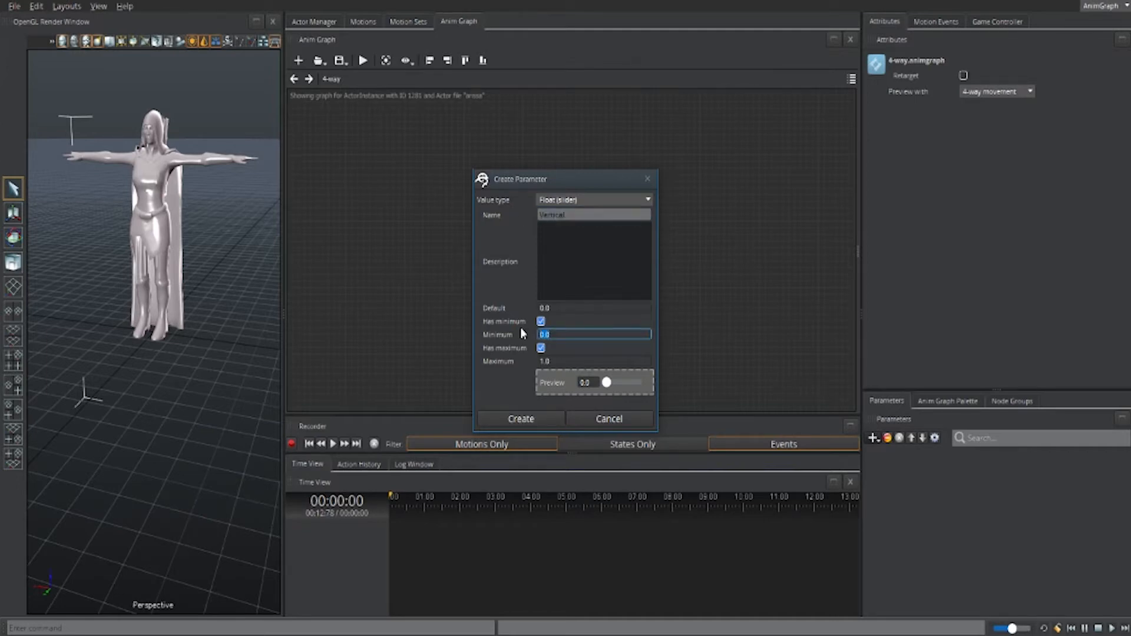
text(-1)
click(521, 419)
- Create a second float slider parameter named Horizontal
click(875, 439)
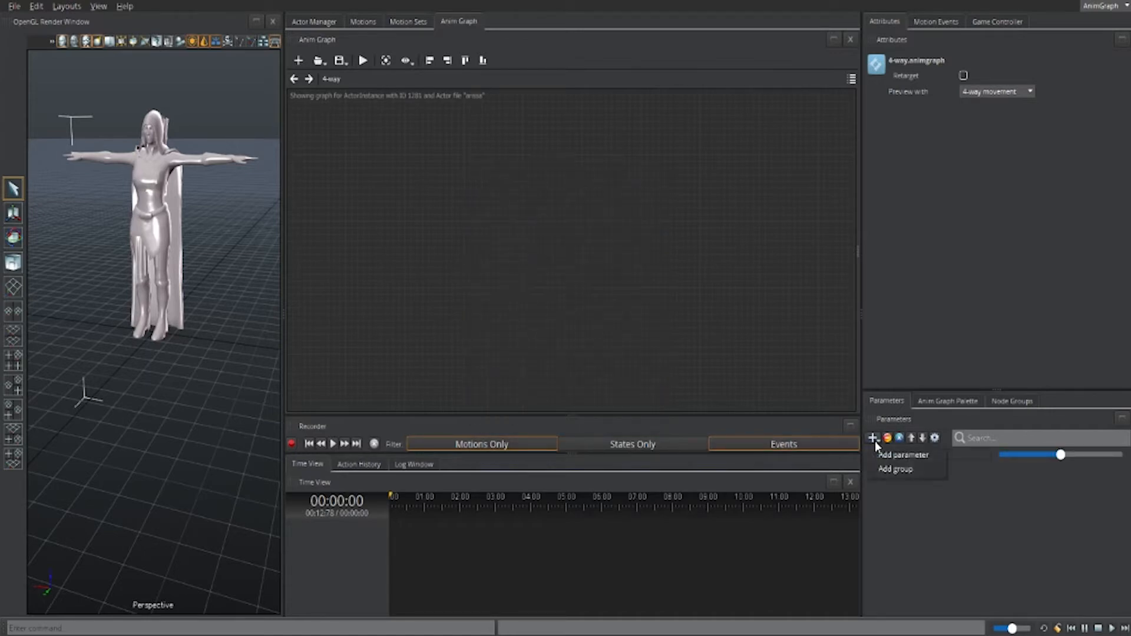
click(885, 453)
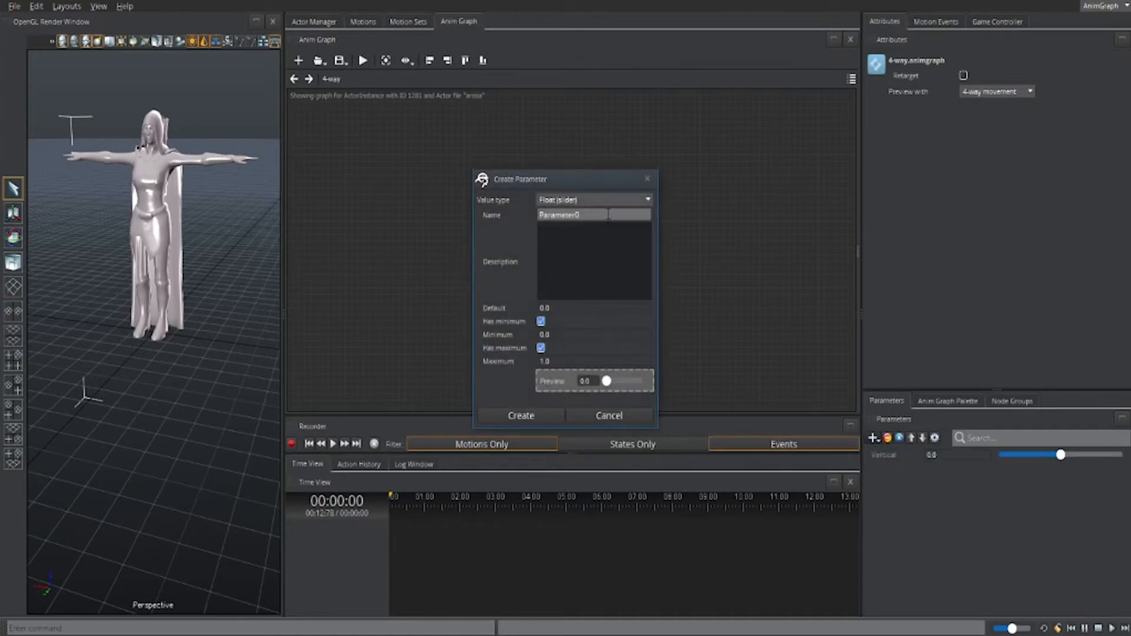
drag(580, 221, 512, 213)
text(H)
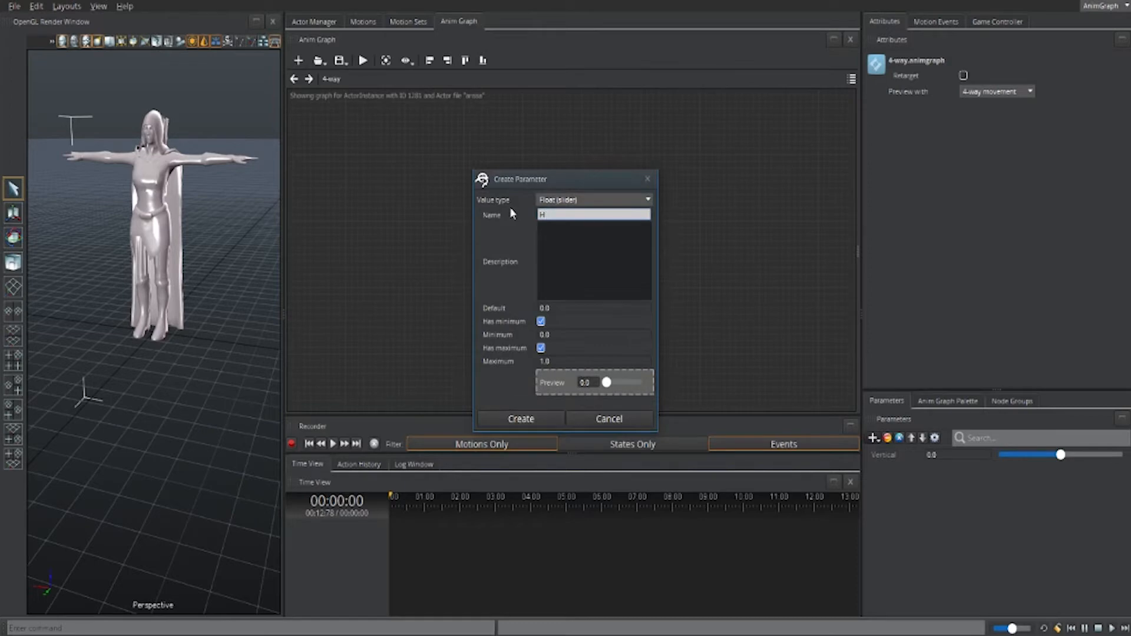
text(orizontal)
key(Return)
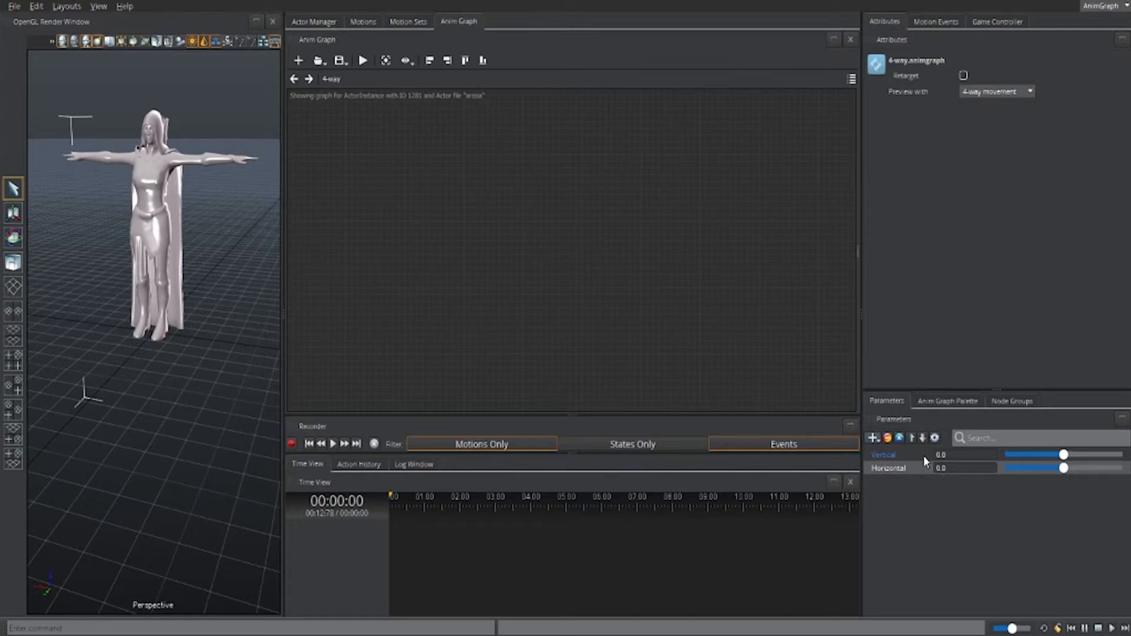
click(970, 468)
- Add a motion node to the middle of the empty anim graph and name it Idle
right_click(511, 245)
mouse_move(551, 249)
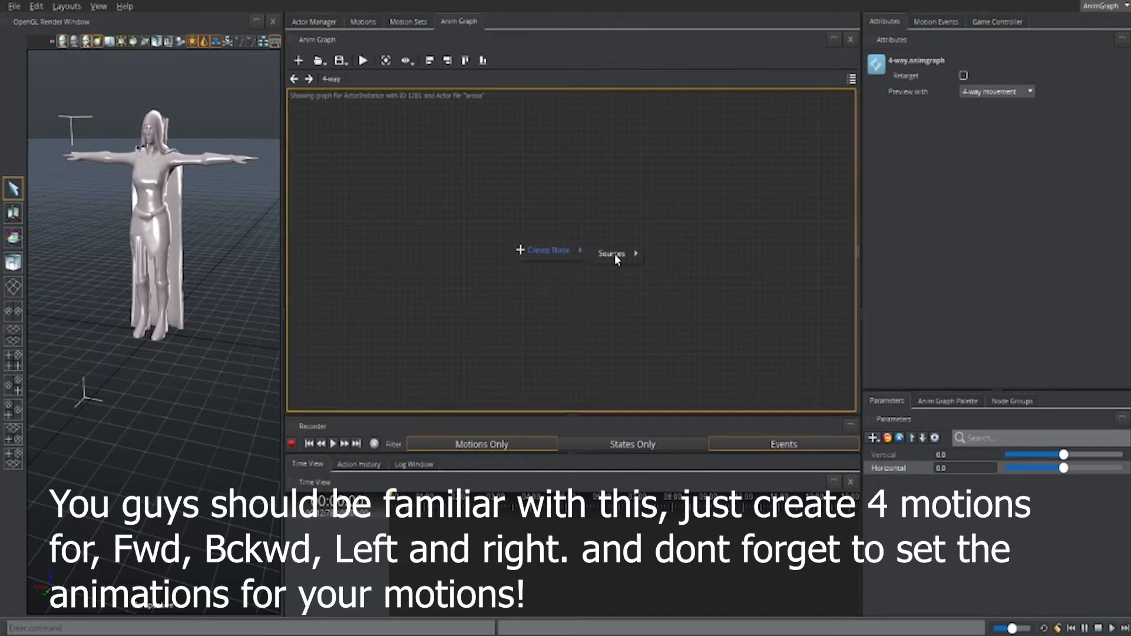
mouse_move(613, 254)
click(697, 299)
drag(999, 134, 932, 134)
text(Idle)
- Add two motion nodes, placing Walk forward above the Idle node and Walk Backward below it
right_click(523, 154)
click(699, 209)
text(Walk)
text(Walk Backward)
drag(549, 166, 552, 319)
drag(548, 362, 543, 167)
drag(993, 133, 958, 131)
text(Walk forward)
drag(549, 319, 545, 362)
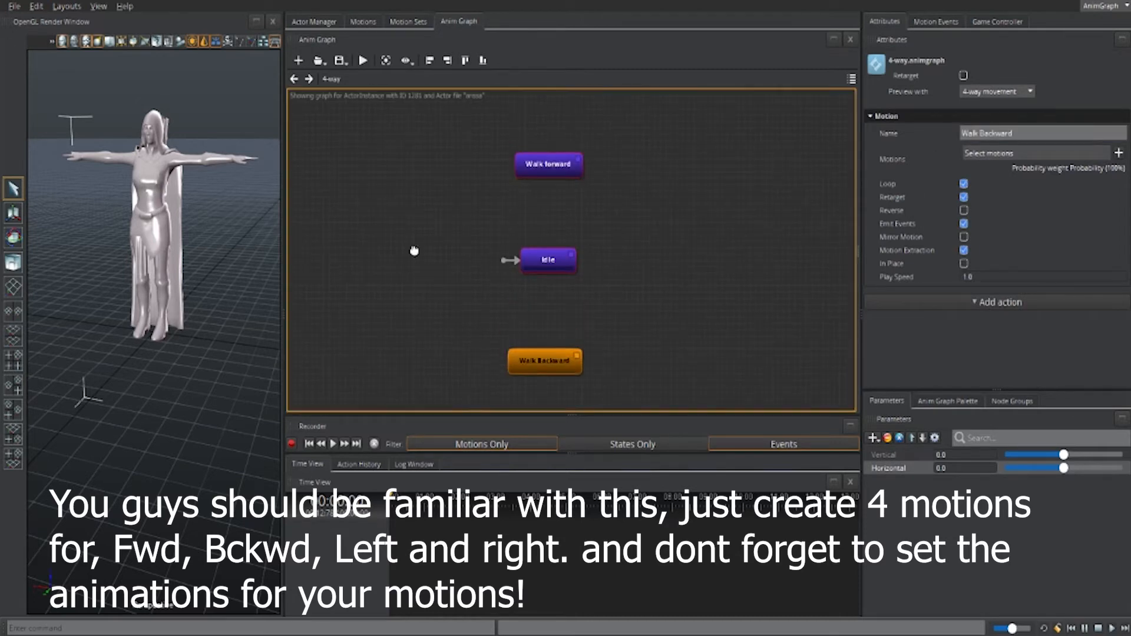
- Add motion nodes named Left and Right on the matching sides of the Idle node
right_click(413, 249)
text(Left)
right_click(663, 246)
text(Right)
drag(436, 254, 425, 260)
click(544, 361)
- Connect Idle with Right, Walk forward, Left and Walk Backward by transitions in both directions
drag(574, 270, 661, 266)
mouse_move(662, 258)
mouse_down()
mouse_move(582, 261)
mouse_move(558, 176)
mouse_up()
drag(543, 177, 548, 256)
drag(522, 258, 452, 257)
drag(452, 266, 522, 266)
drag(535, 272, 536, 352)
drag(556, 349, 556, 271)
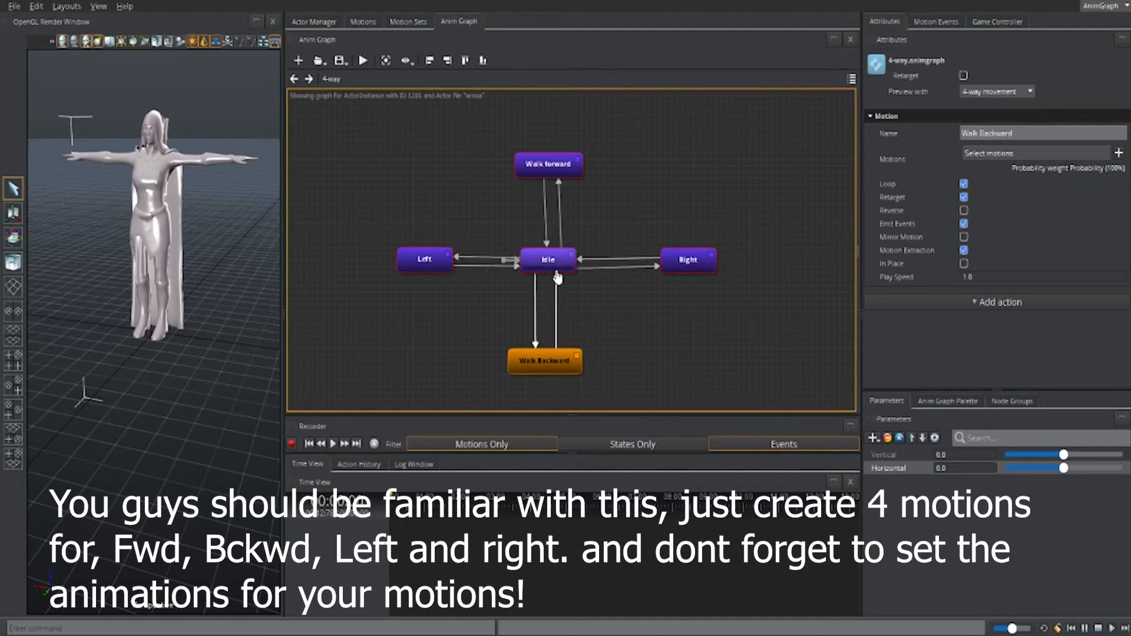
- Add a parameter condition using Vertical to the transition from Idle to Walk forward
click(560, 236)
click(1000, 276)
click(1035, 295)
drag(975, 327, 952, 321)
- Add a parameter condition using Vertical to the transition from Walk forward to Idle and choose its test function
click(545, 212)
click(1000, 280)
click(966, 295)
click(1035, 296)
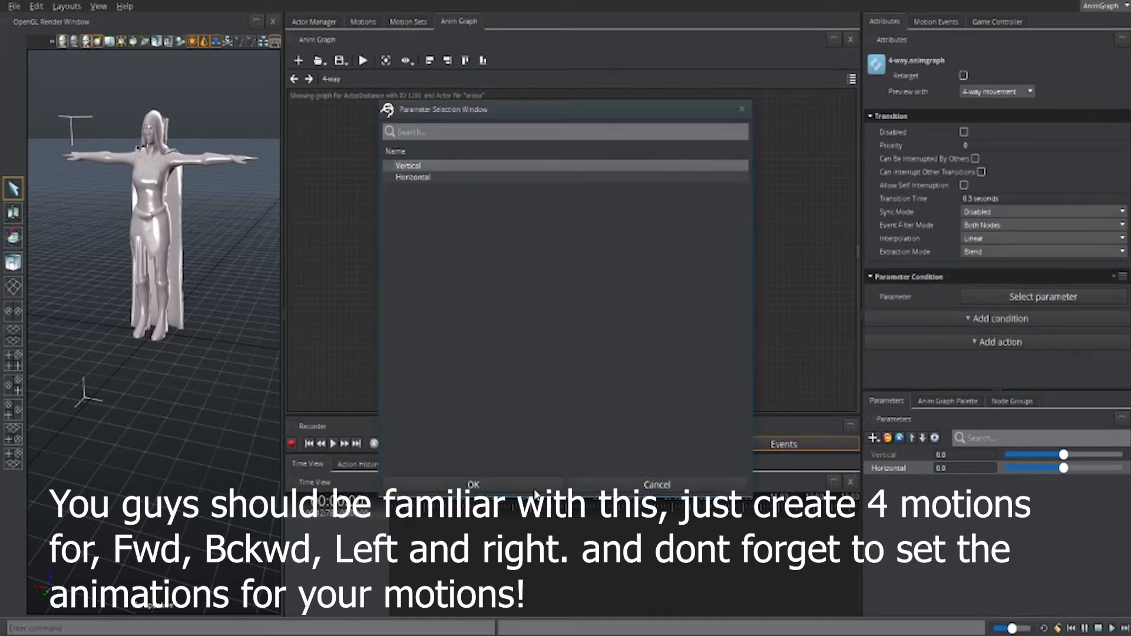
click(1035, 313)
- Add a parameter condition using Vertical to the transition from Idle to Walk Backward, adjusting its test function and test value
click(536, 312)
click(979, 279)
click(1035, 296)
click(1002, 313)
drag(977, 327, 955, 326)
- Add a parameter condition using Vertical to the transition from Walk Backward to Idle
click(556, 311)
click(995, 279)
click(1036, 296)
- Preview the forward walk by raising the Vertical parameter to 1, and return it to 0
drag(950, 454, 874, 431)
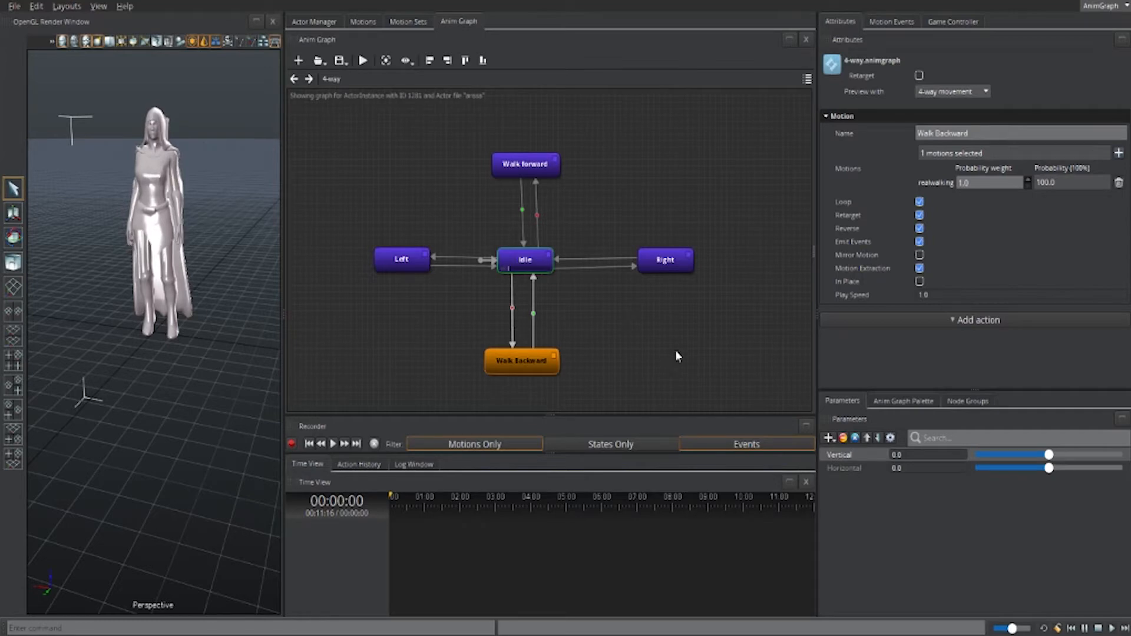
drag(1049, 455, 1123, 455)
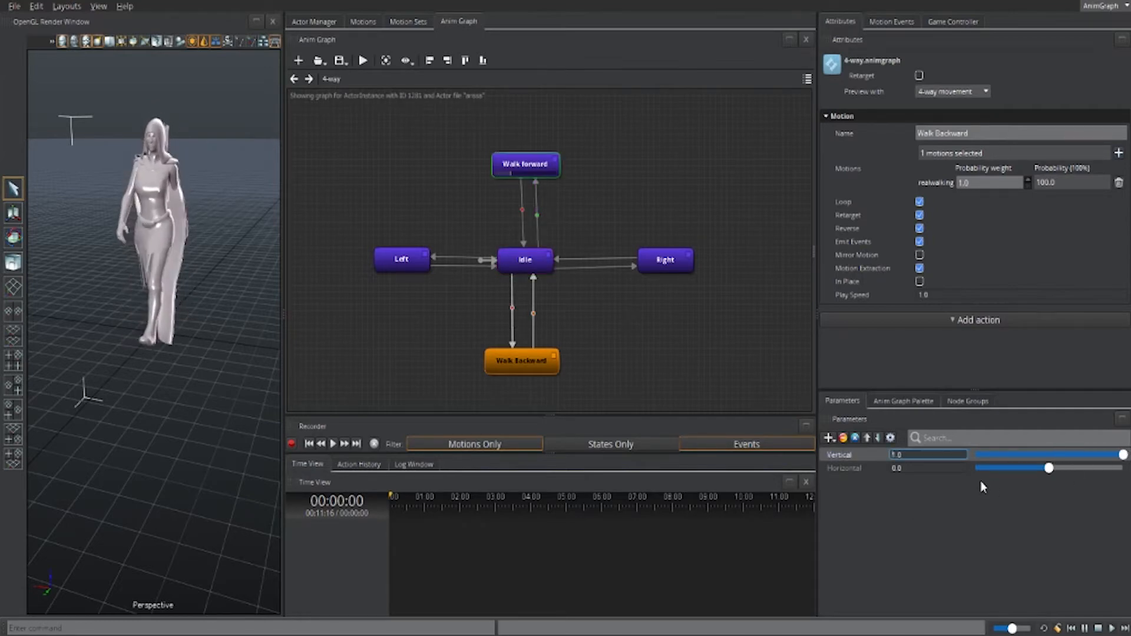
drag(905, 455, 863, 457)
text(0)
key(Return)
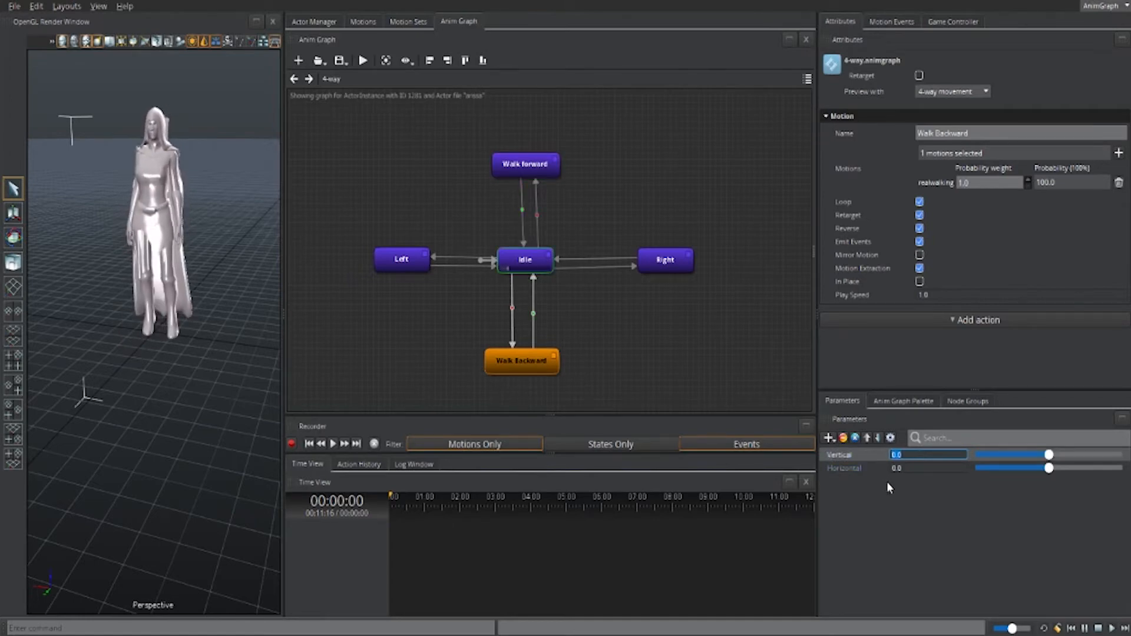
- Preview the backward walk by lowering the Vertical parameter to -1, and return it to 0
drag(1047, 455, 890, 454)
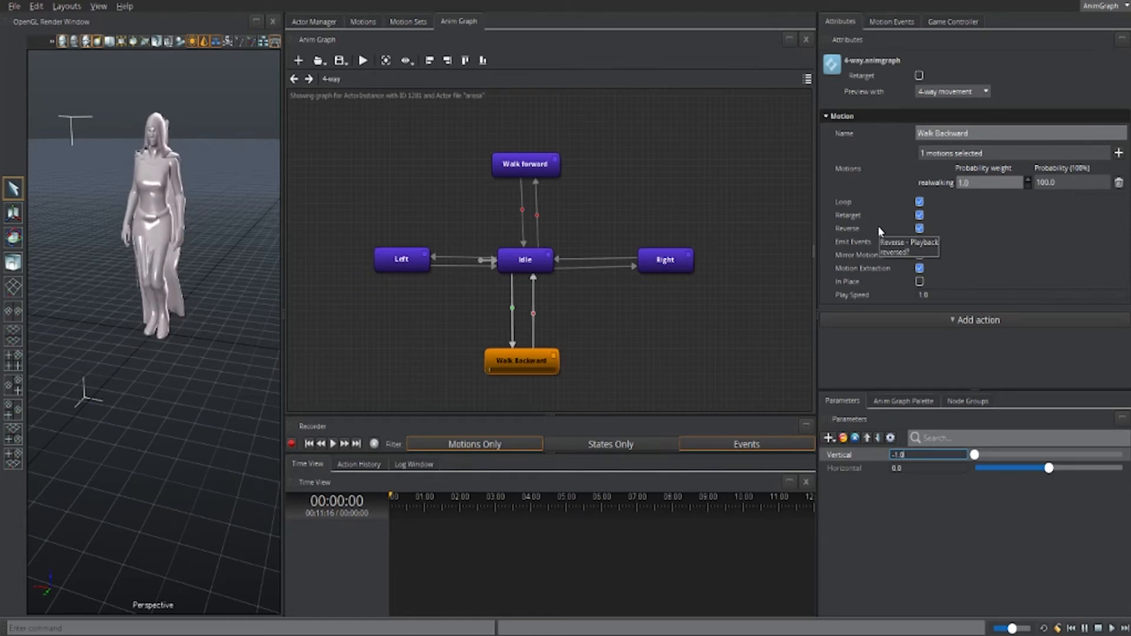
click(879, 455)
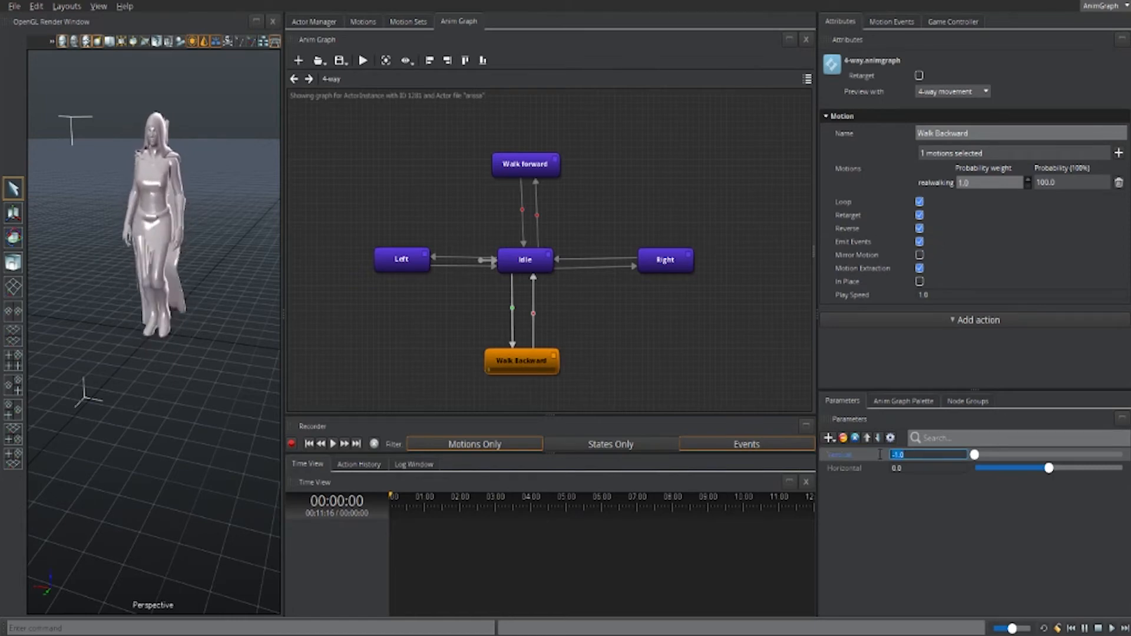
text(0)
key(Return)
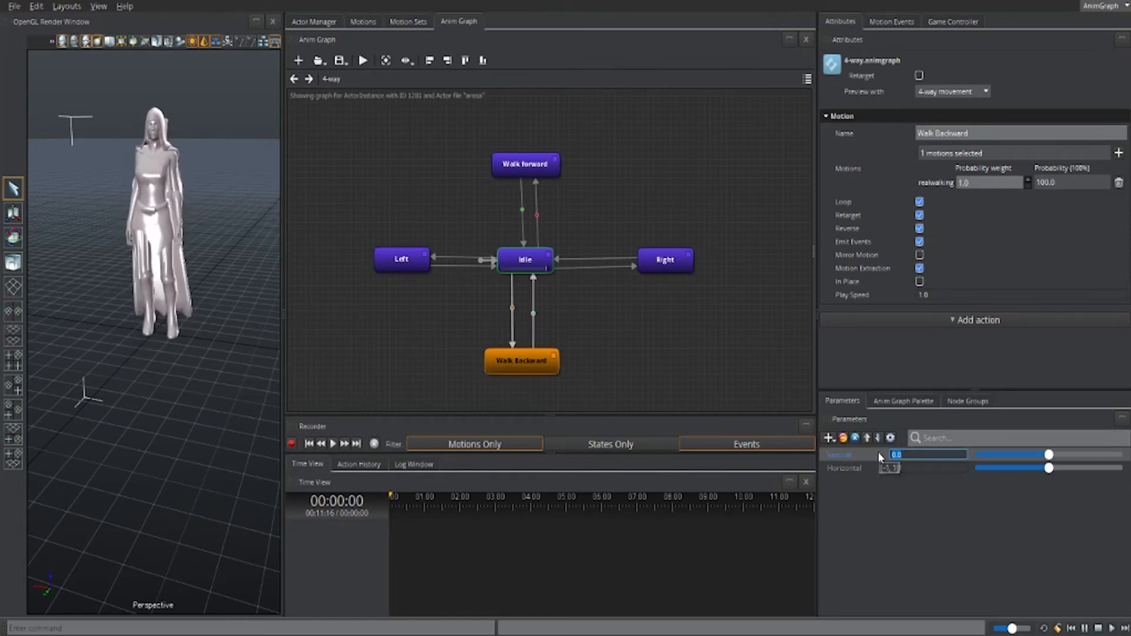
key(Tab)
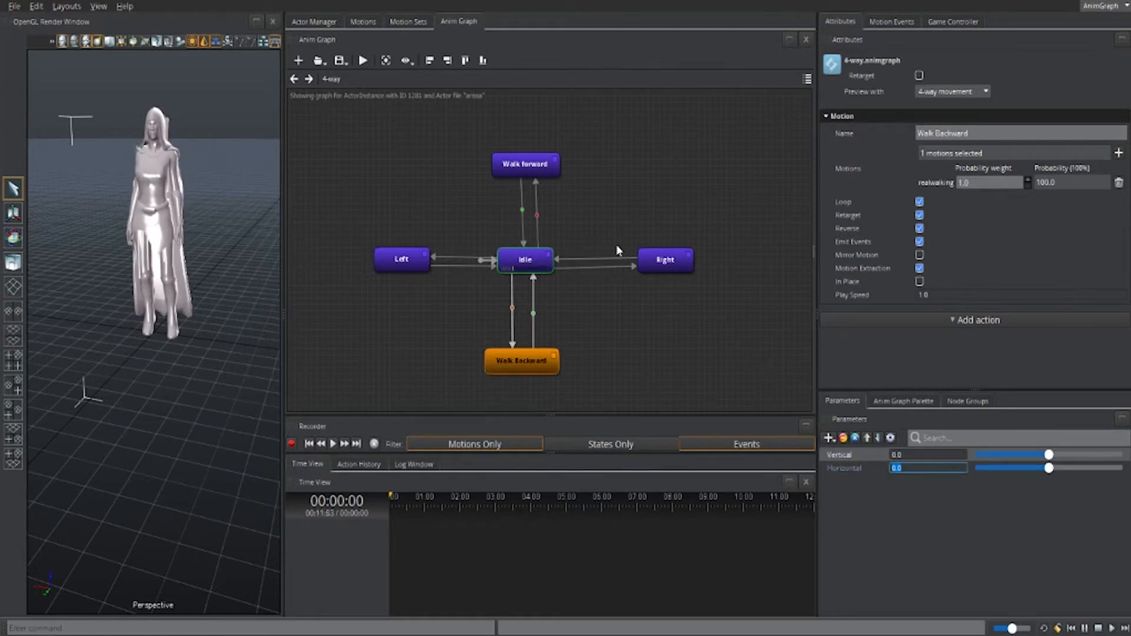
- Add a parameter condition to the Idle to Right transition, using Horizontal with a test value of 0.1
click(604, 269)
click(981, 280)
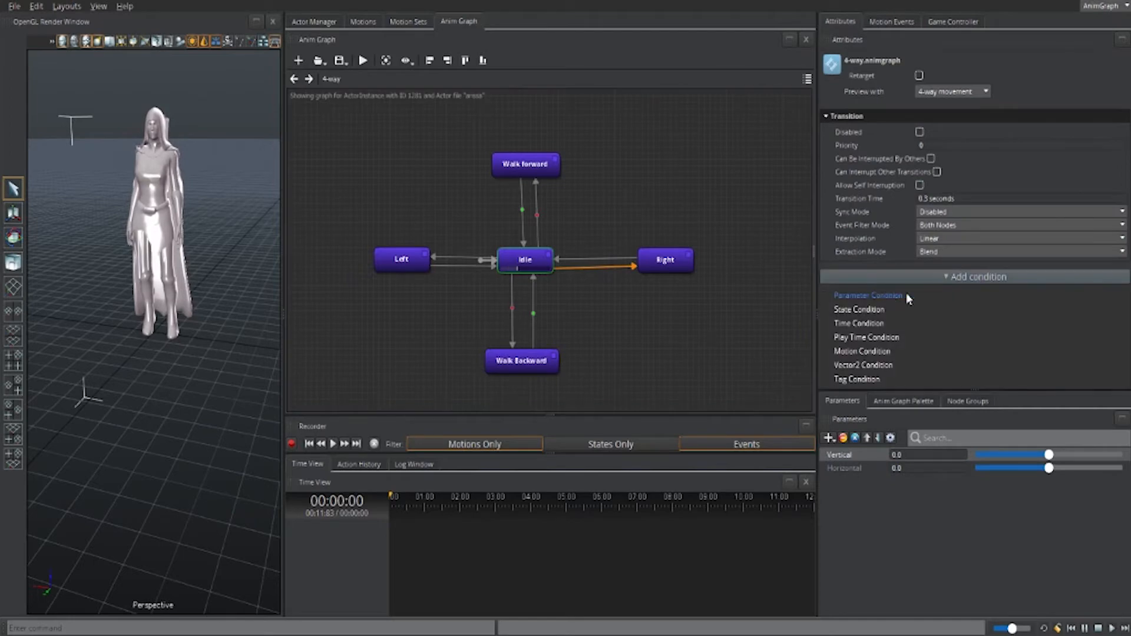
click(910, 299)
click(997, 298)
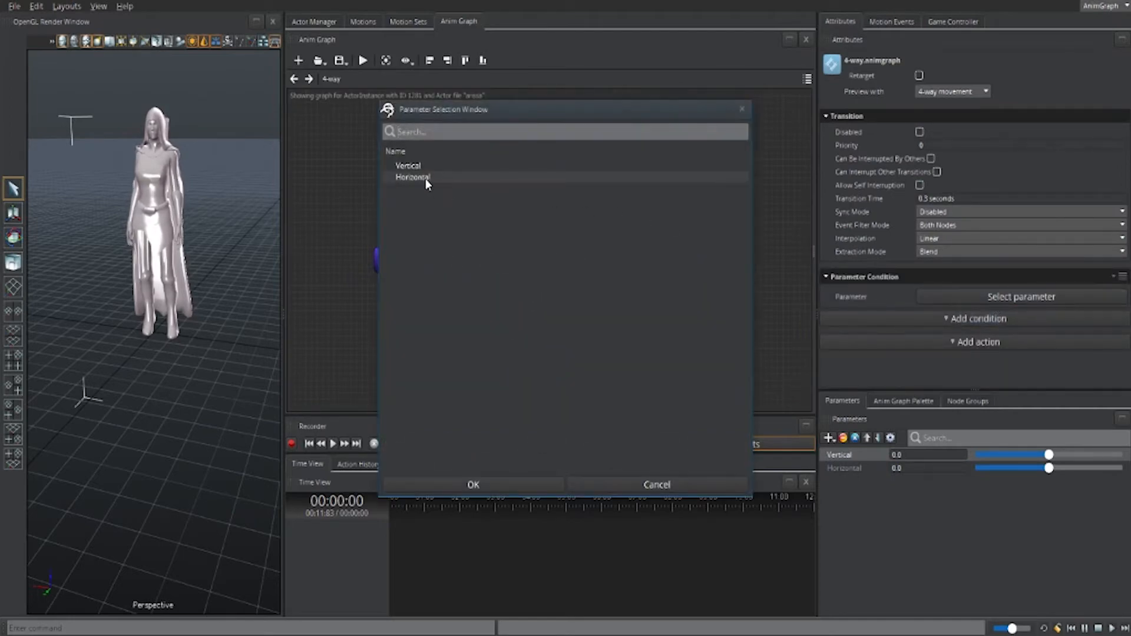
click(503, 485)
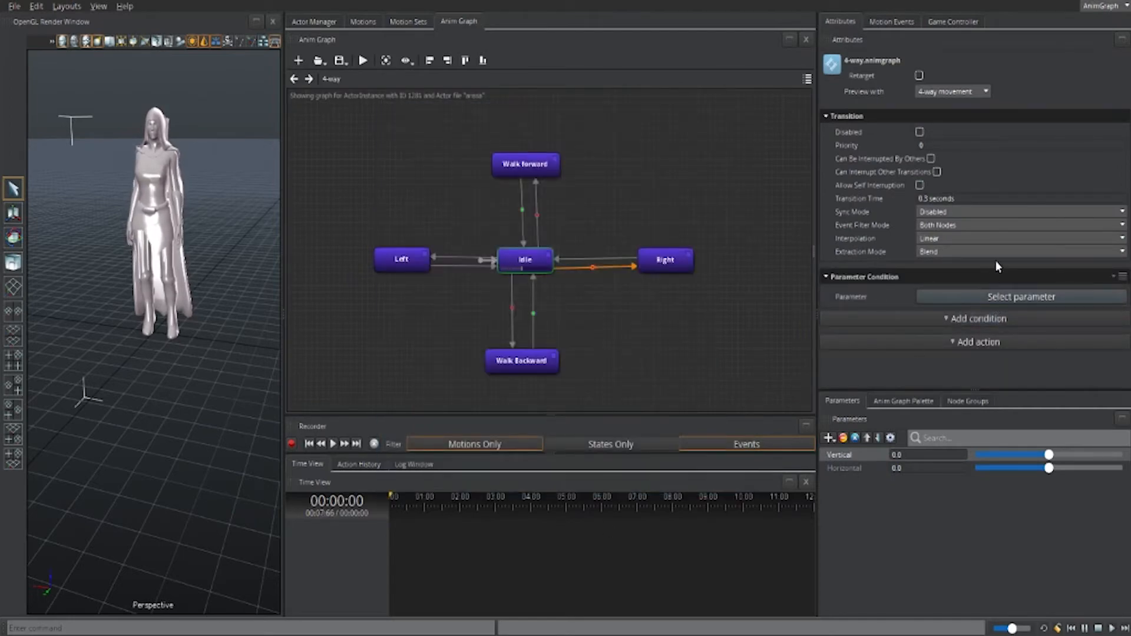
click(991, 296)
click(434, 176)
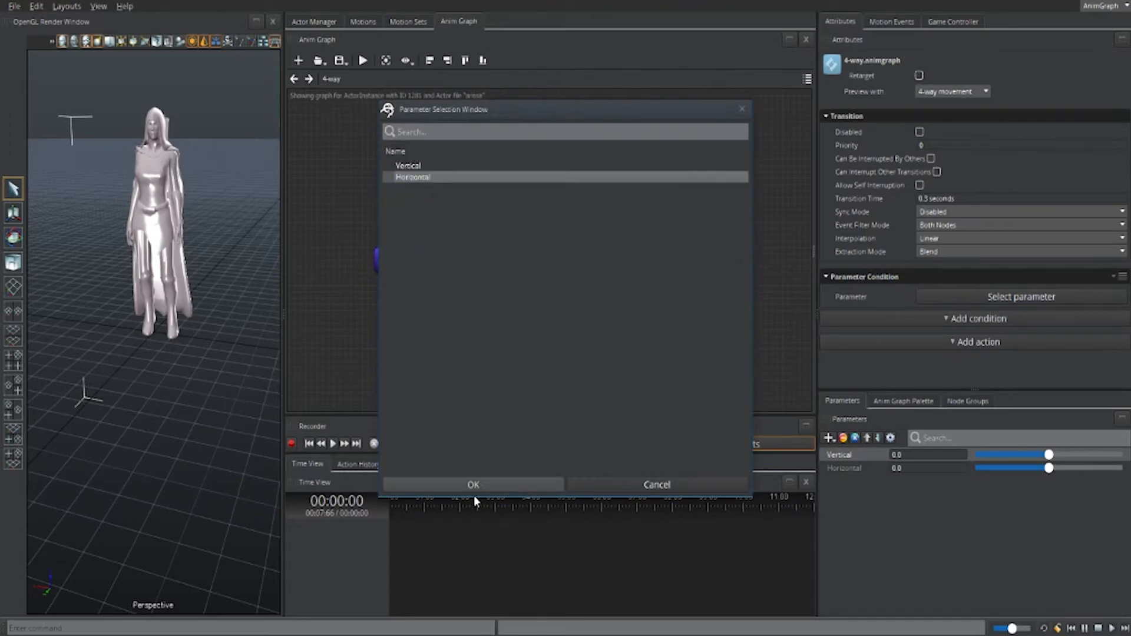
click(475, 485)
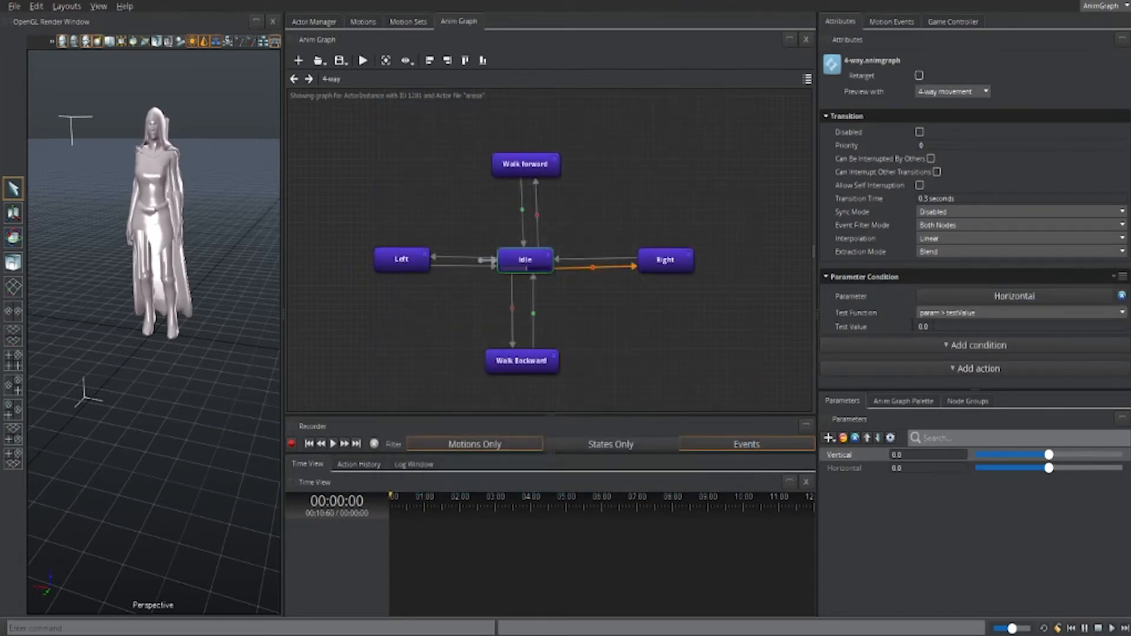
click(925, 325)
text(0.1)
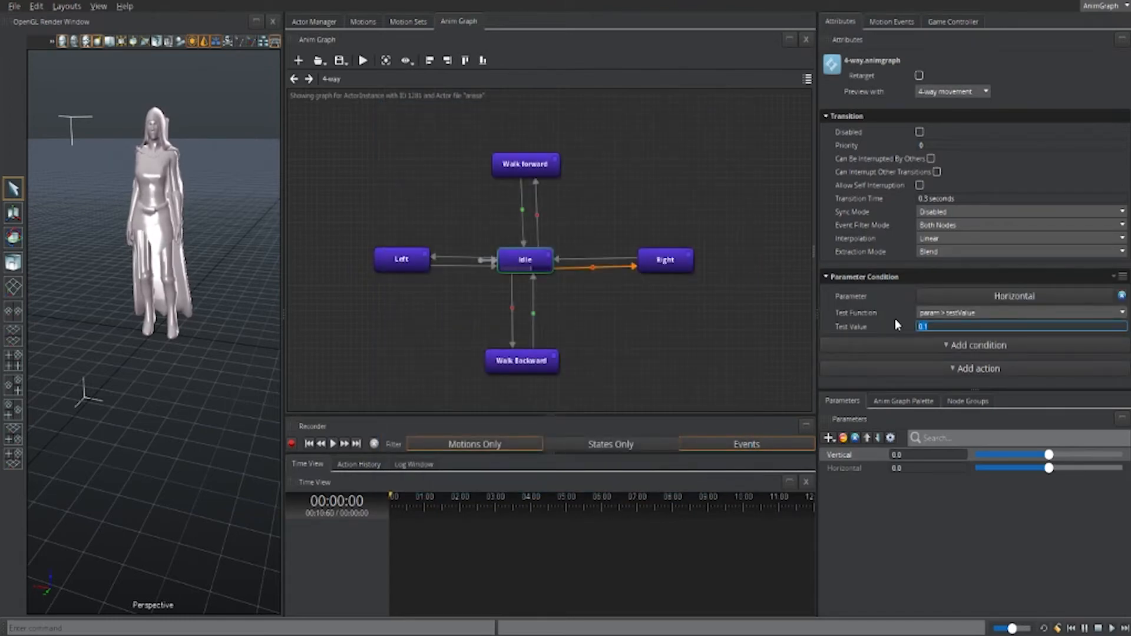
- Add a parameter condition to the Right to Idle transition, using Horizontal with the test function param == testValue
click(608, 260)
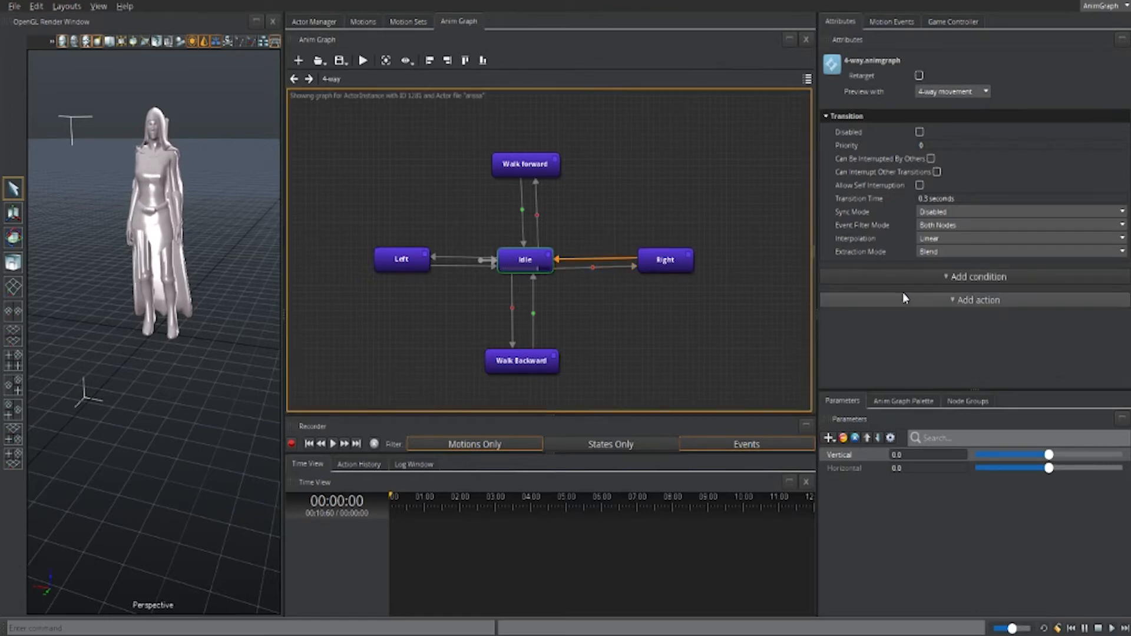
click(959, 281)
click(881, 302)
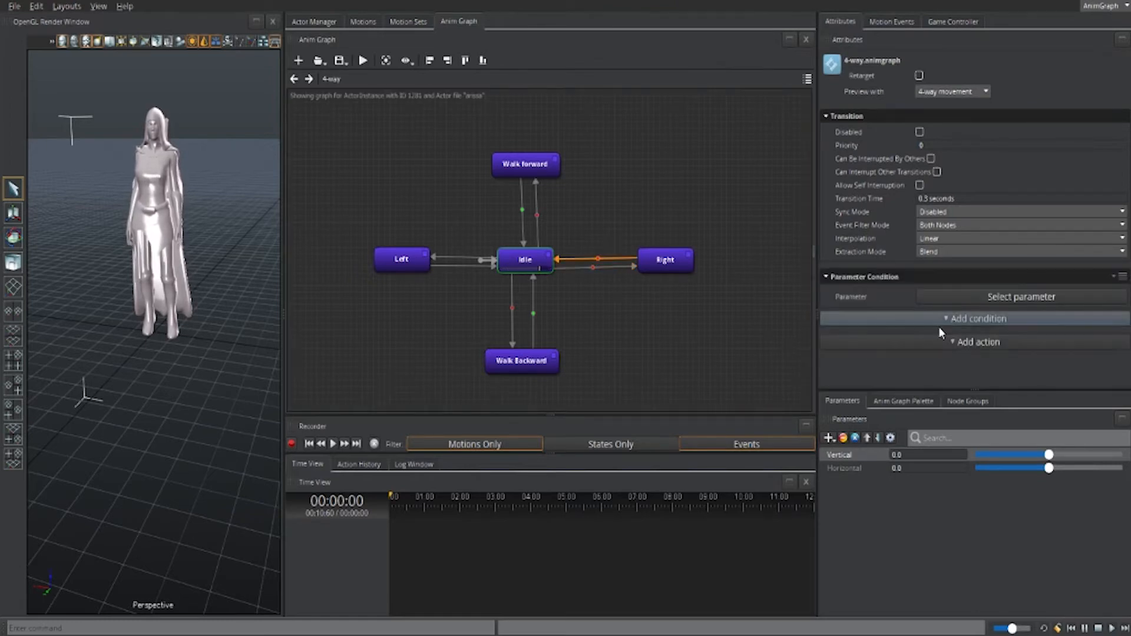
click(1001, 297)
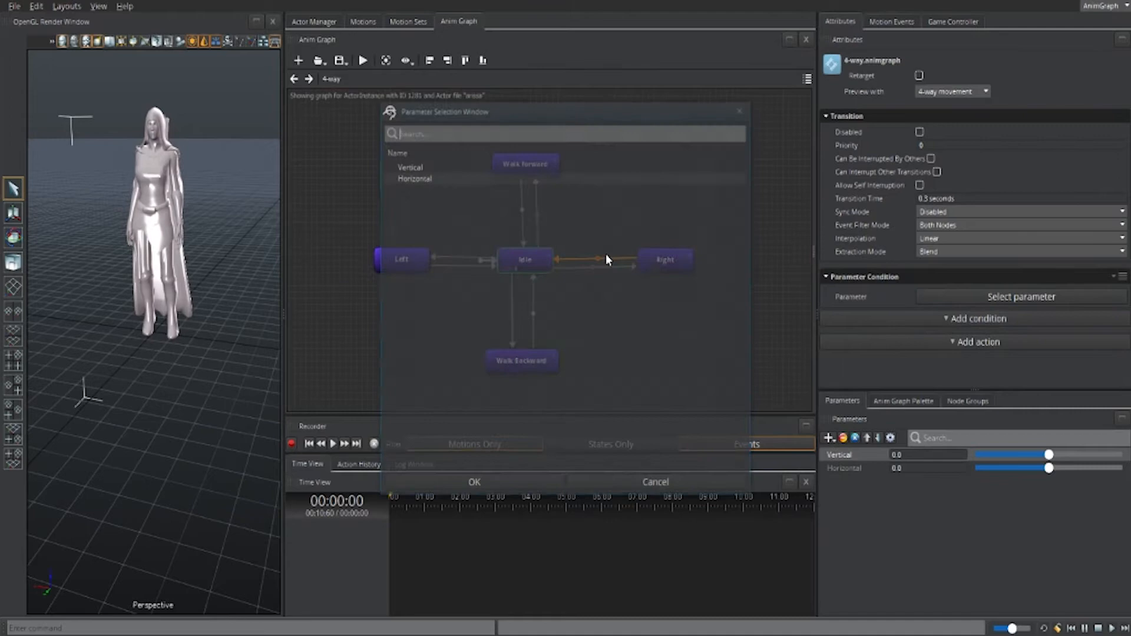
click(432, 178)
click(514, 487)
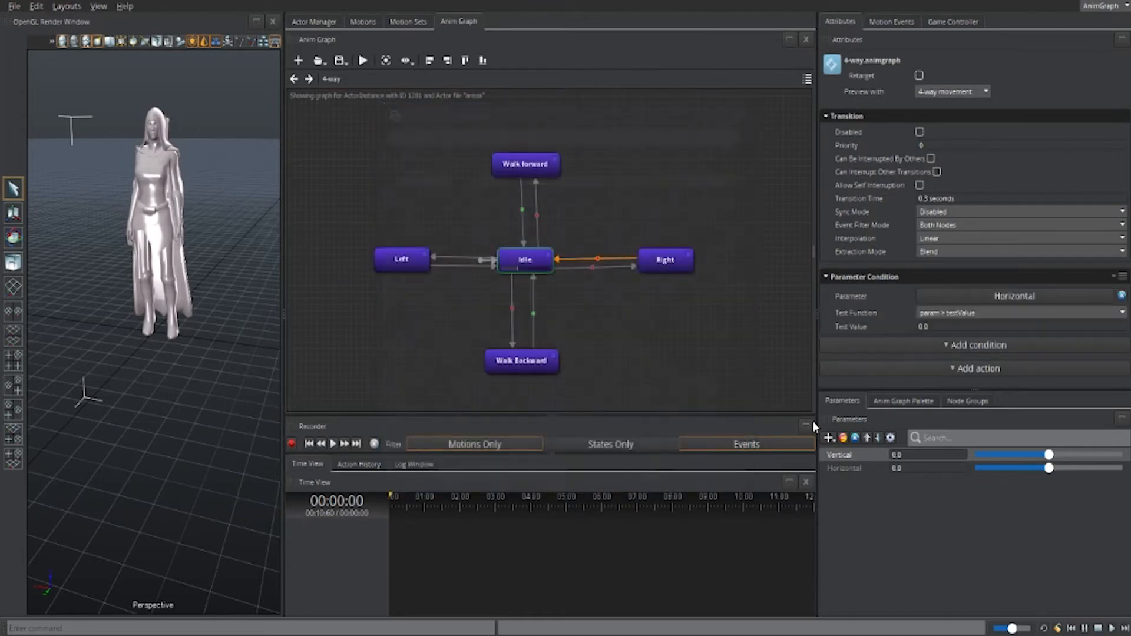
click(946, 313)
click(937, 362)
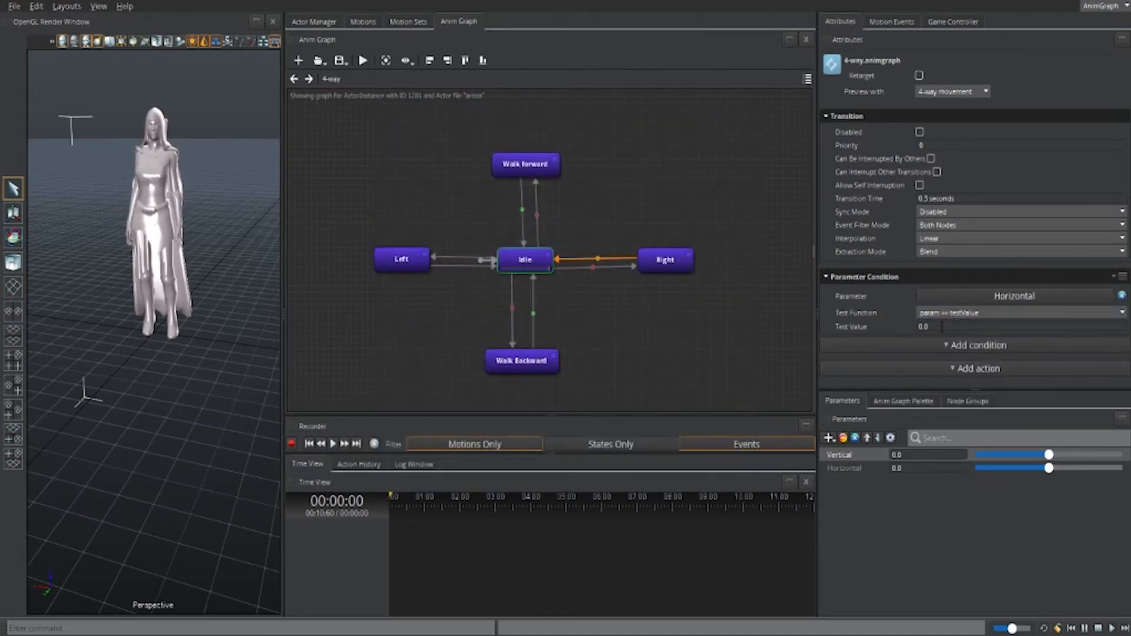
- Add a parameter condition to the Idle to Left transition, using Horizontal with param < testValue and a test value of -0.1
click(459, 257)
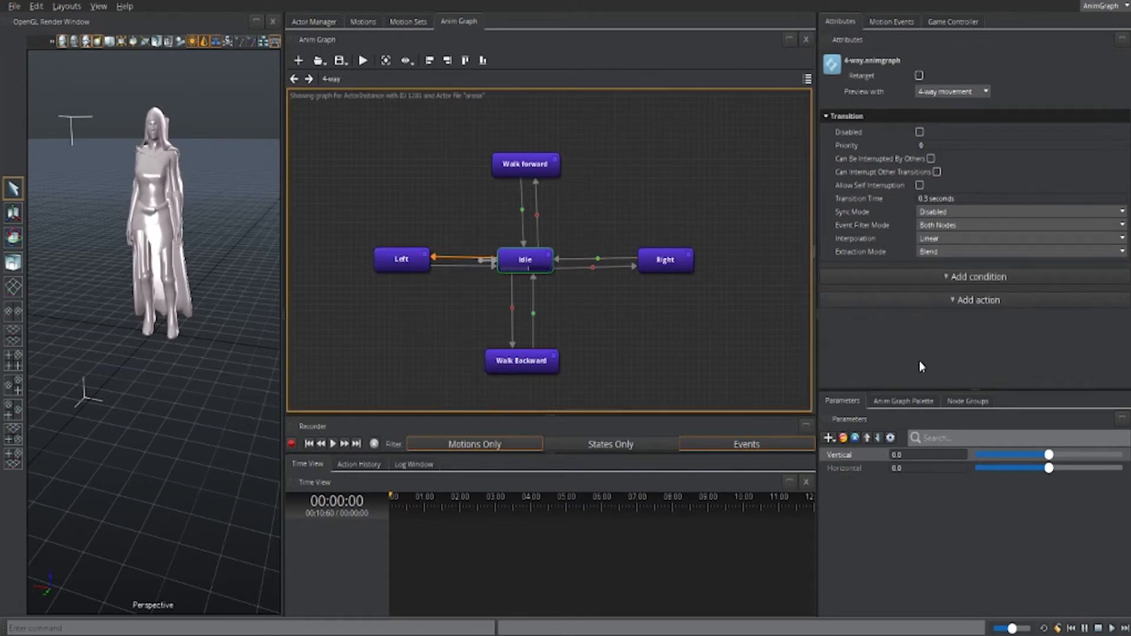
click(978, 276)
click(864, 296)
click(985, 298)
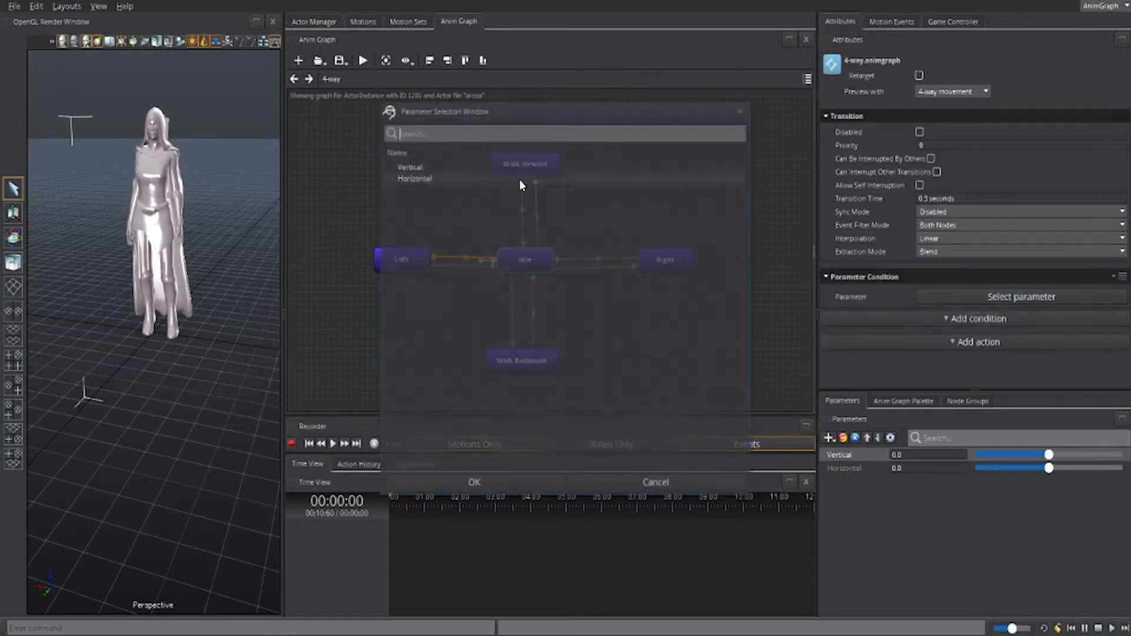
click(418, 179)
click(493, 482)
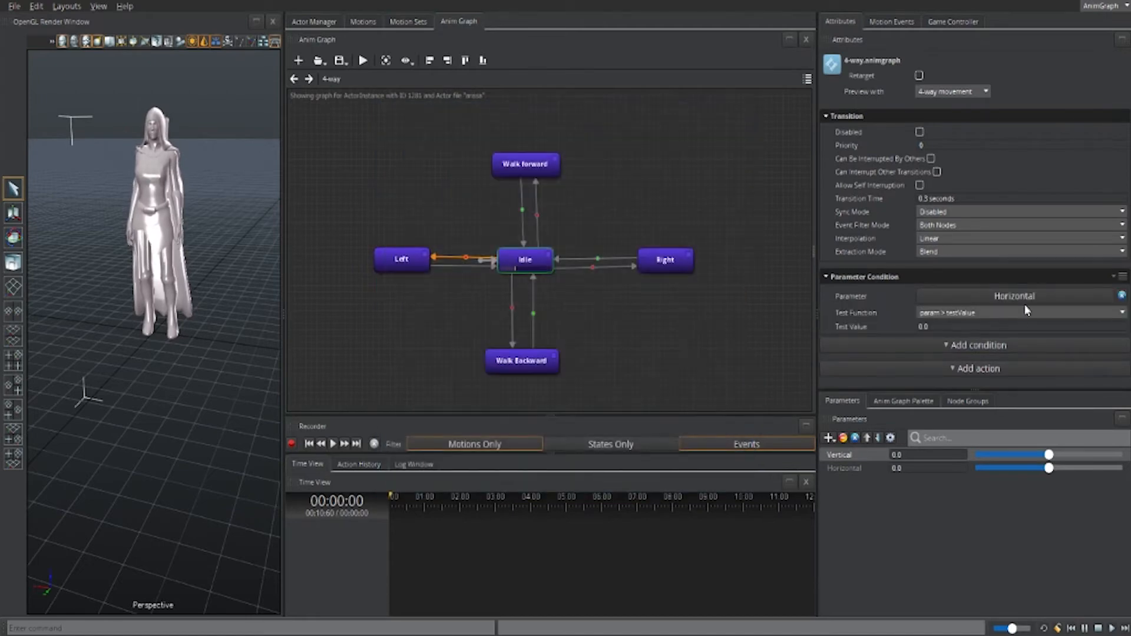
click(954, 317)
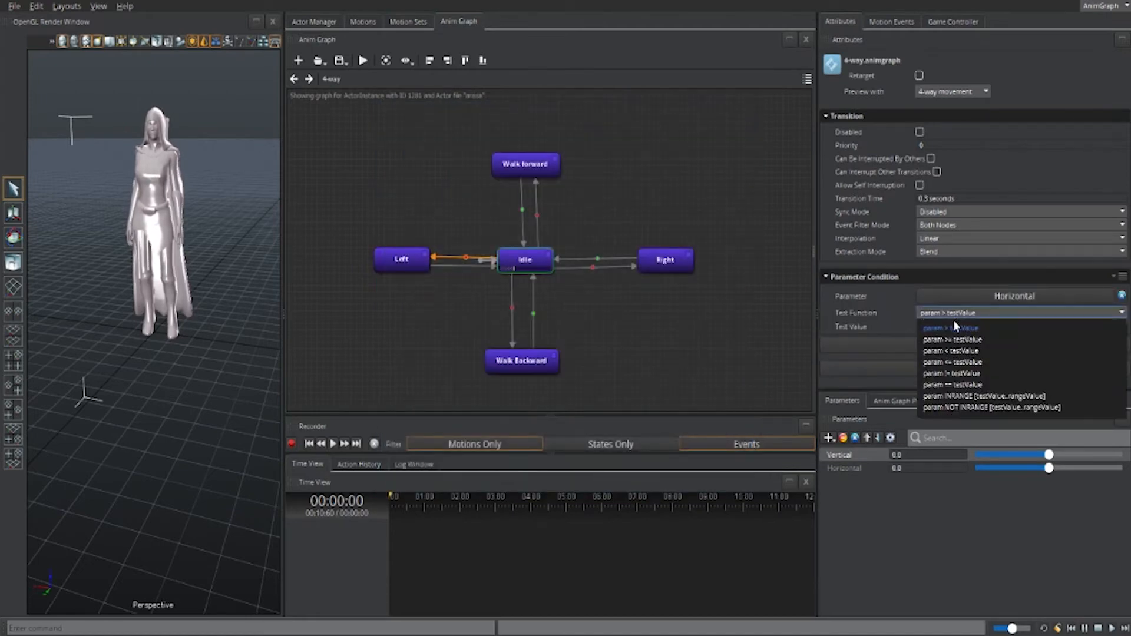
click(961, 351)
click(920, 327)
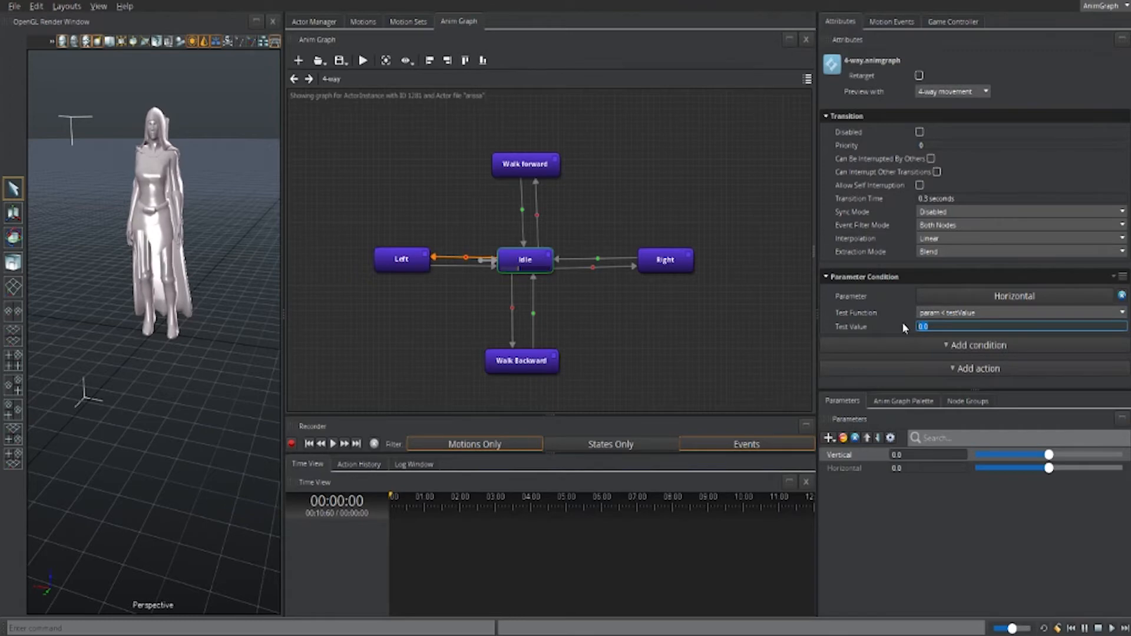
text(-0.1)
key(Return)
- Add a parameter condition to the Left to Idle transition, using Horizontal with the test function param == testValue
click(454, 265)
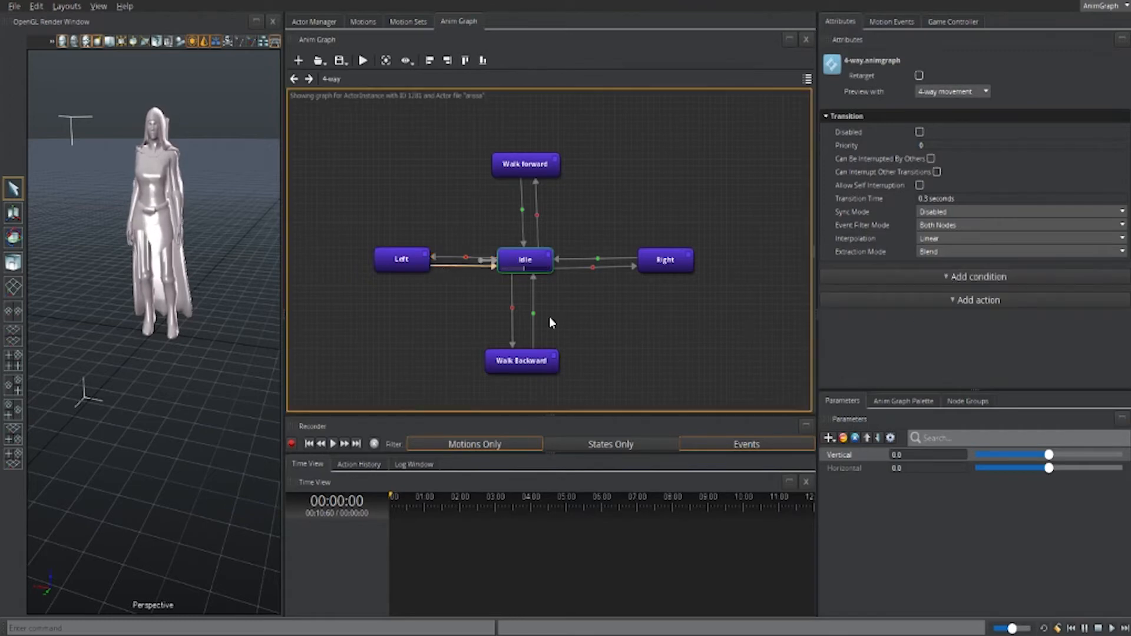
click(957, 277)
click(898, 294)
click(994, 297)
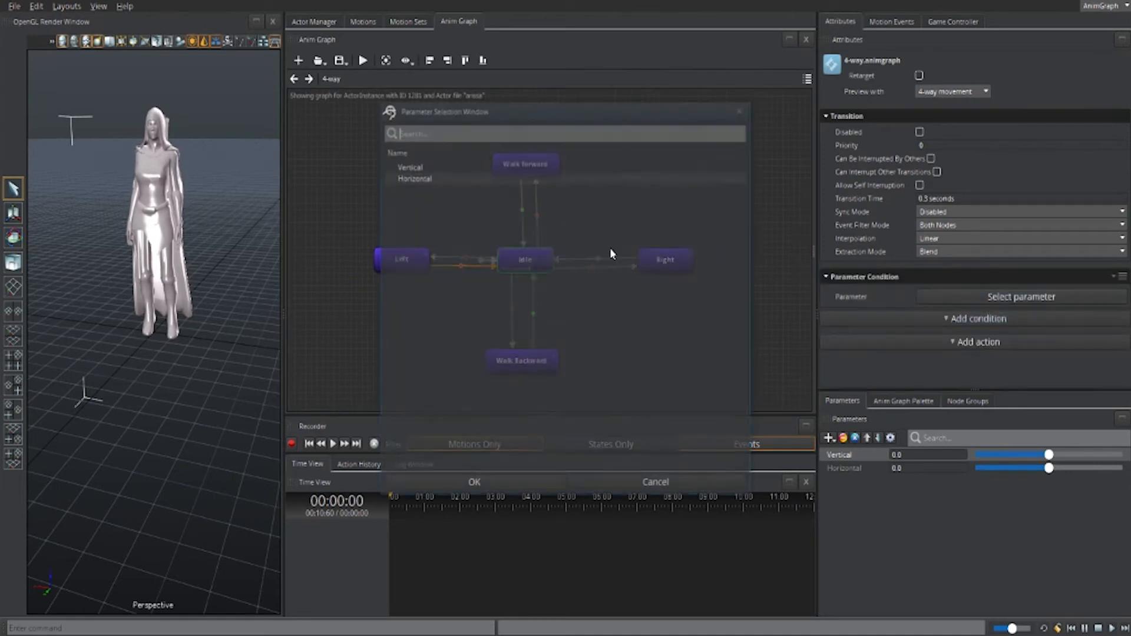
click(429, 176)
click(531, 485)
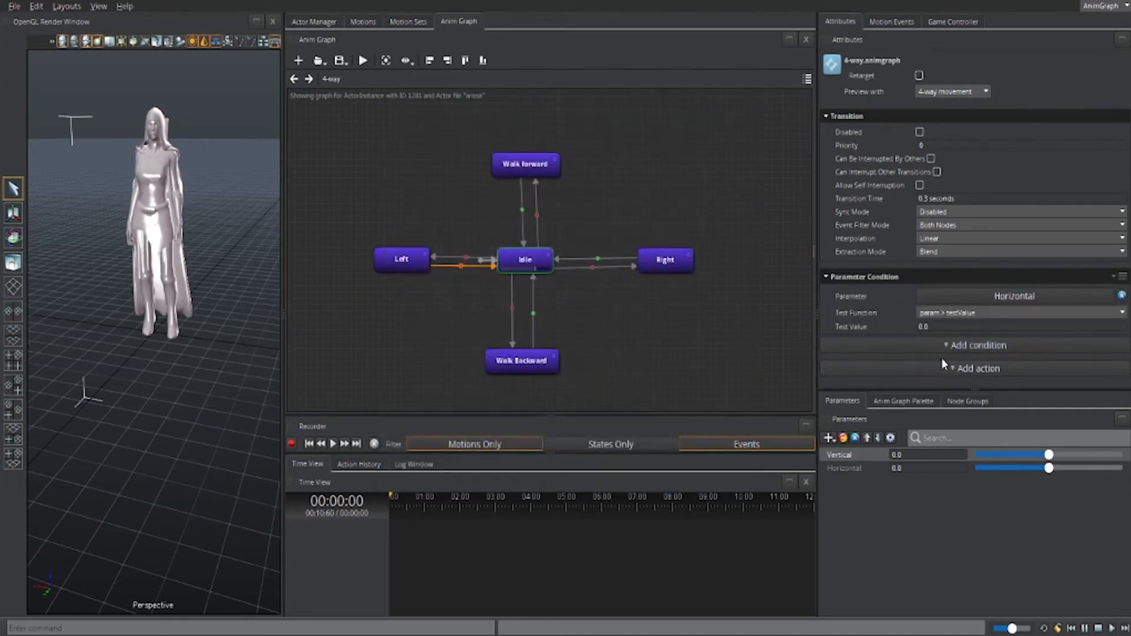
click(948, 313)
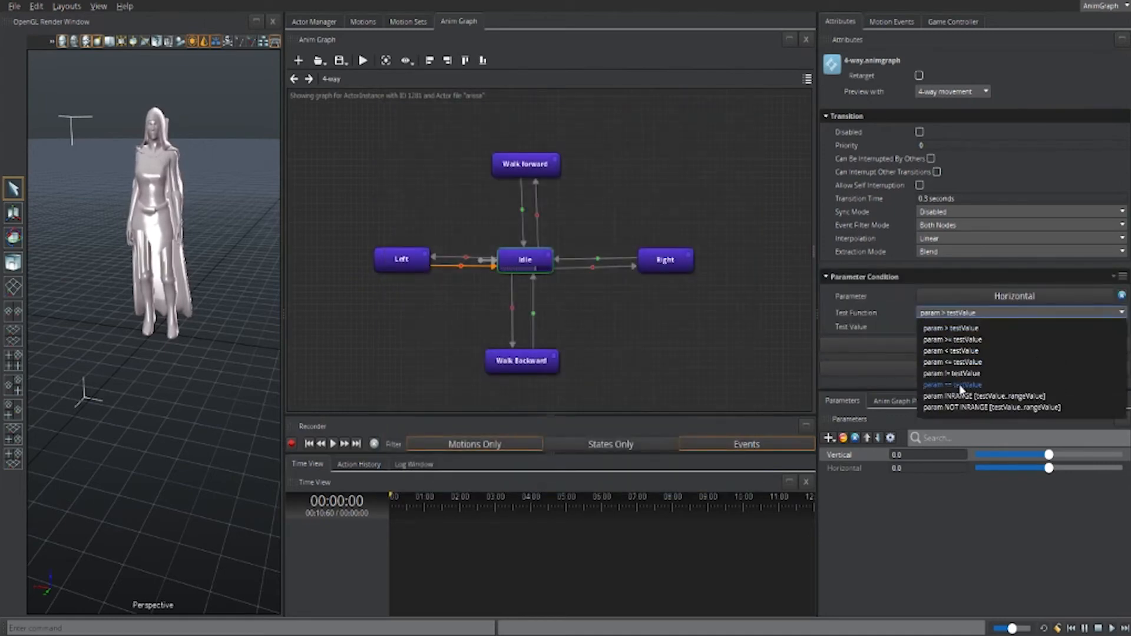
click(959, 384)
click(603, 259)
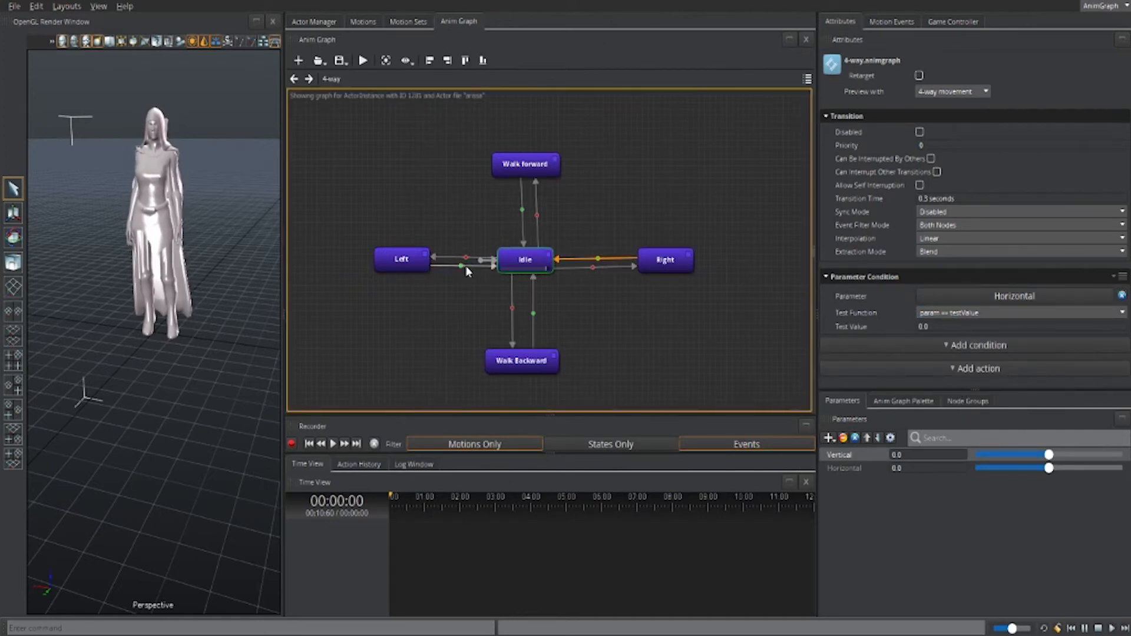
click(644, 353)
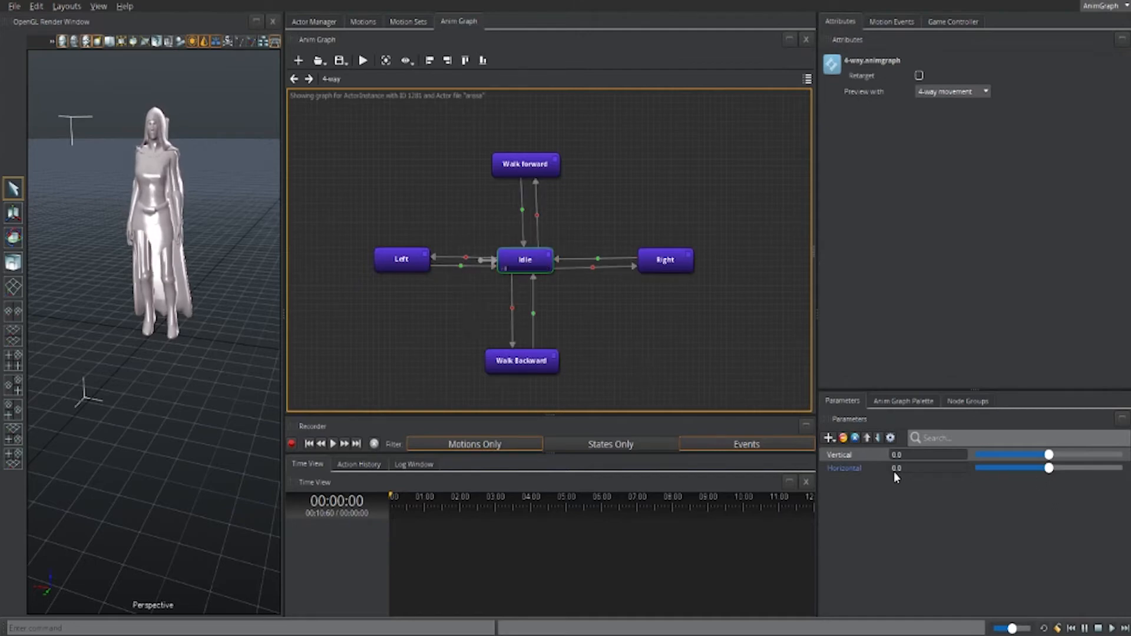
- Preview the right walk by raising the Horizontal parameter to 1, and return it to 0
drag(1052, 473, 1124, 470)
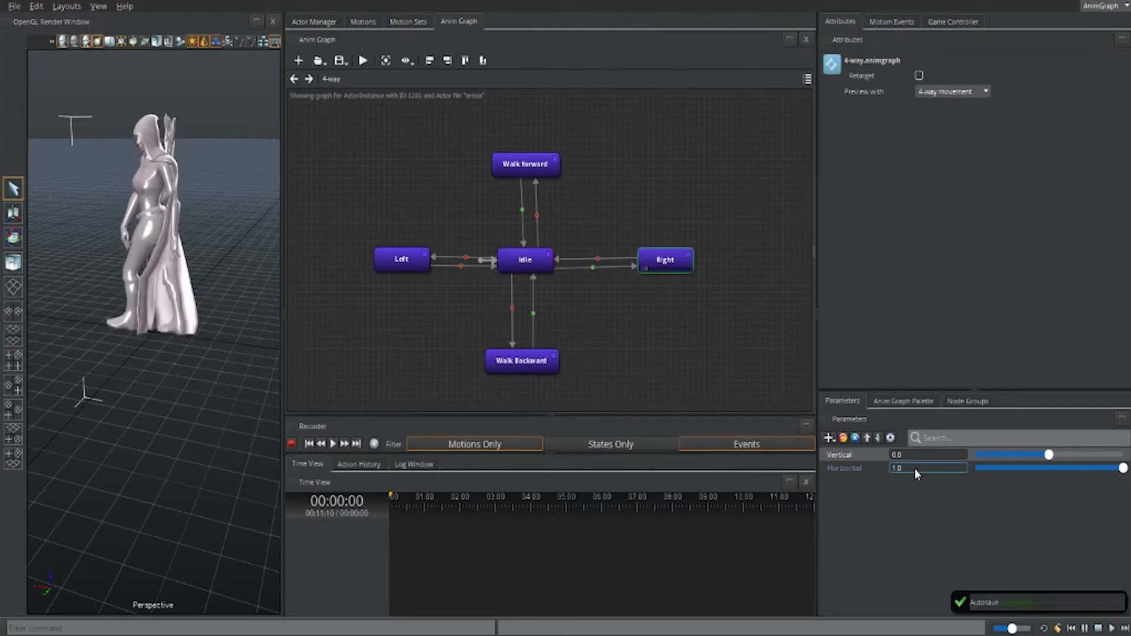
drag(903, 467, 890, 463)
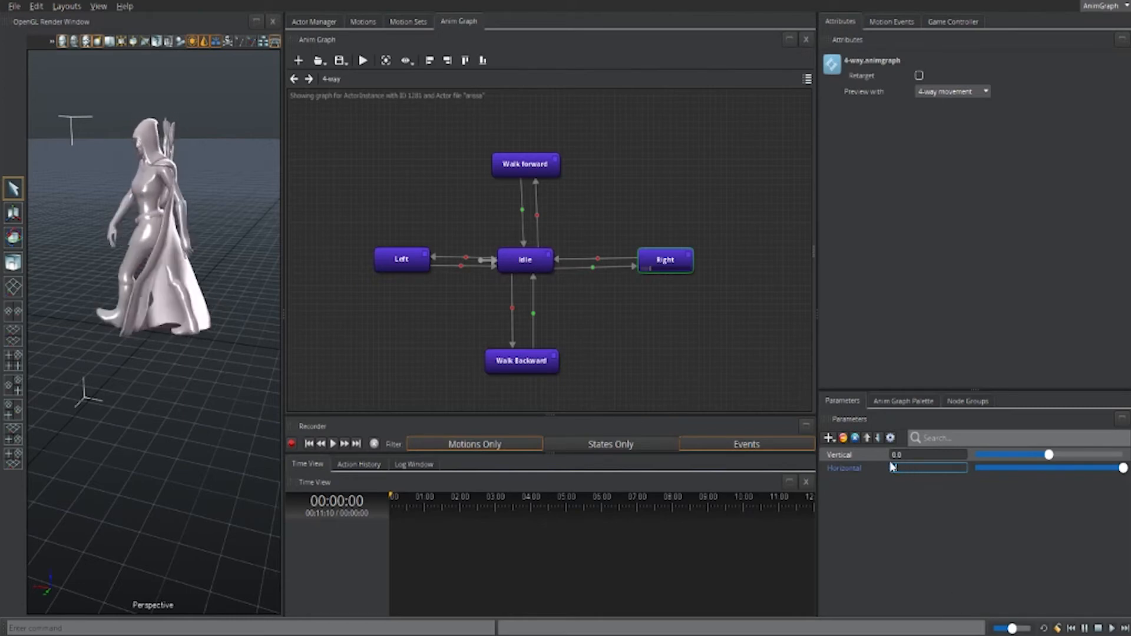
text(0)
key(Return)
- Preview the left walk by lowering the Horizontal parameter to -1, and return it to 0
drag(1049, 470, 901, 471)
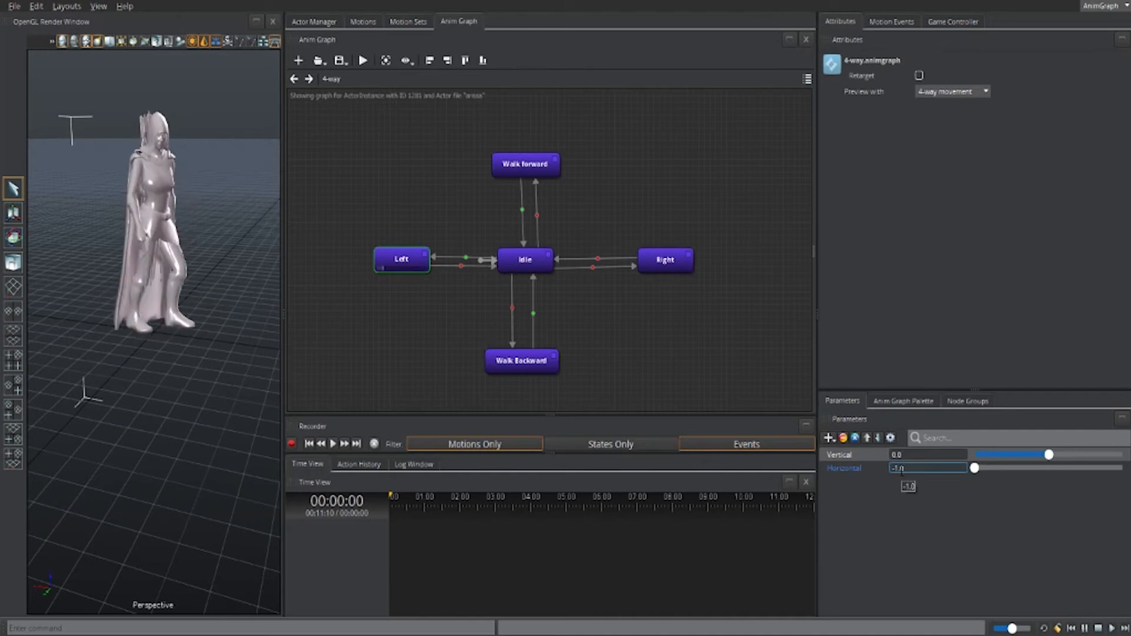
drag(902, 469, 874, 465)
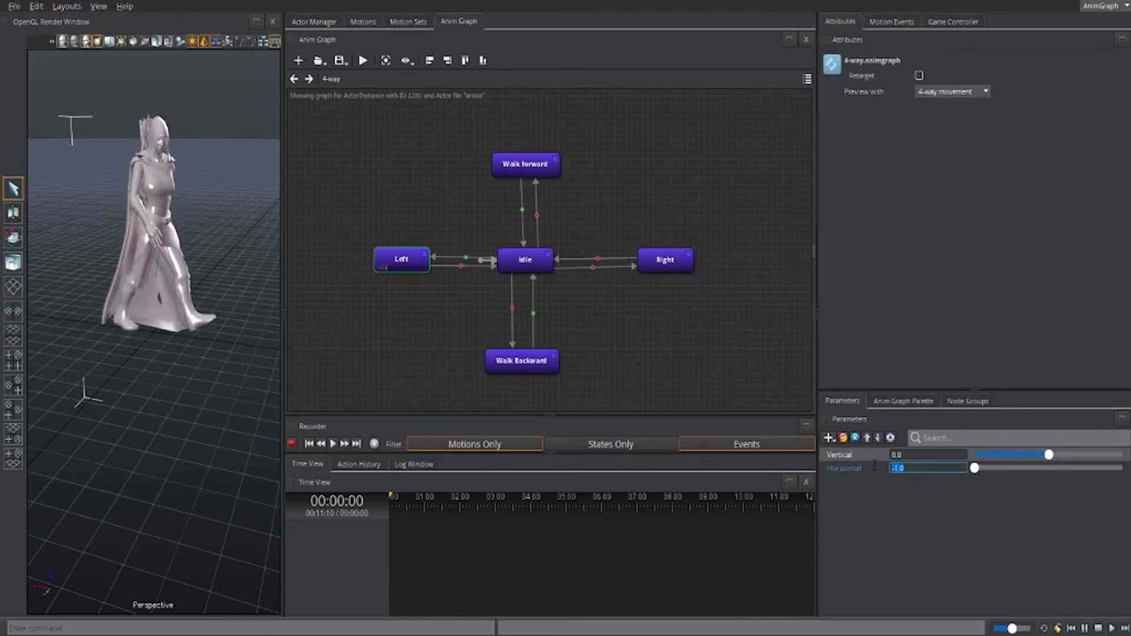
text(0)
key(Return)
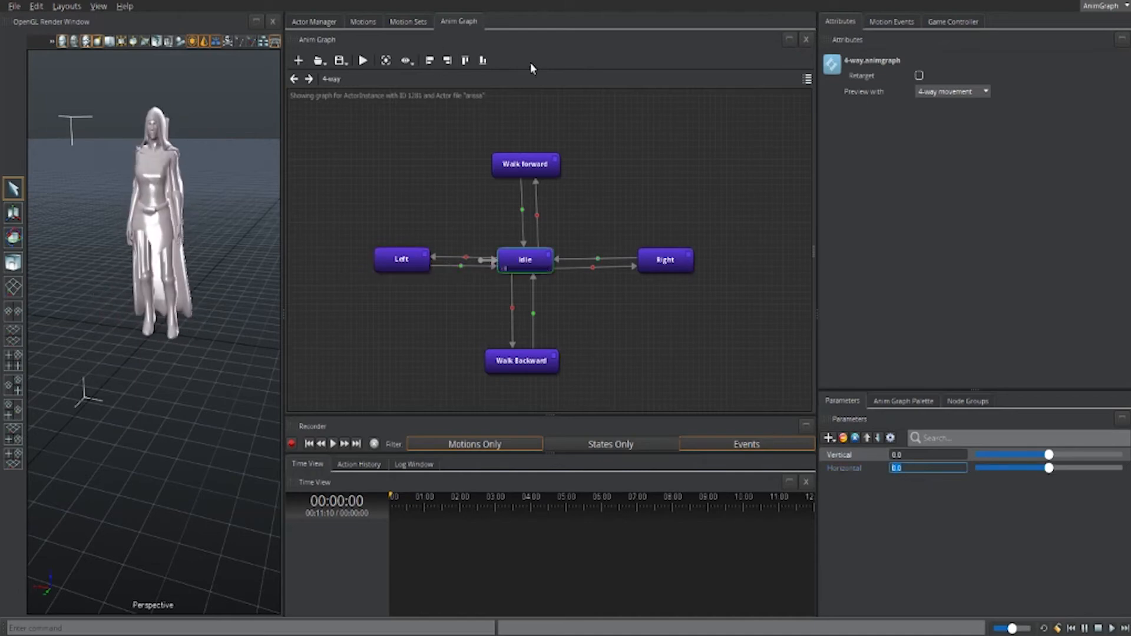
- Save the changed motion set, anim graph and workspace files, and discard the remaining workspace changes
key(ctrl+s)
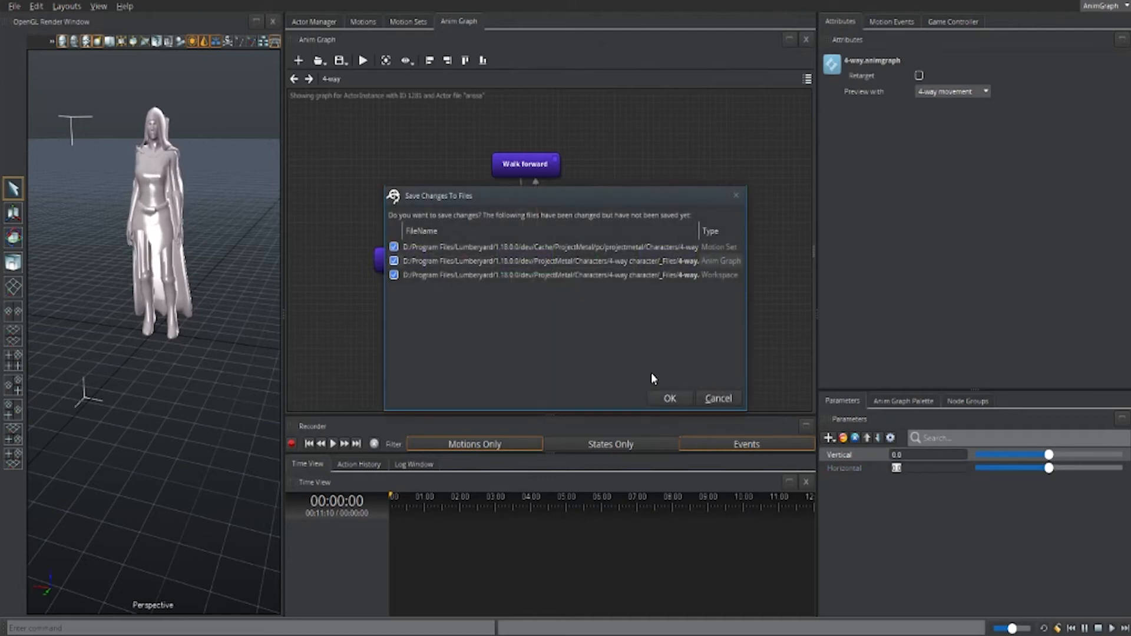
click(662, 399)
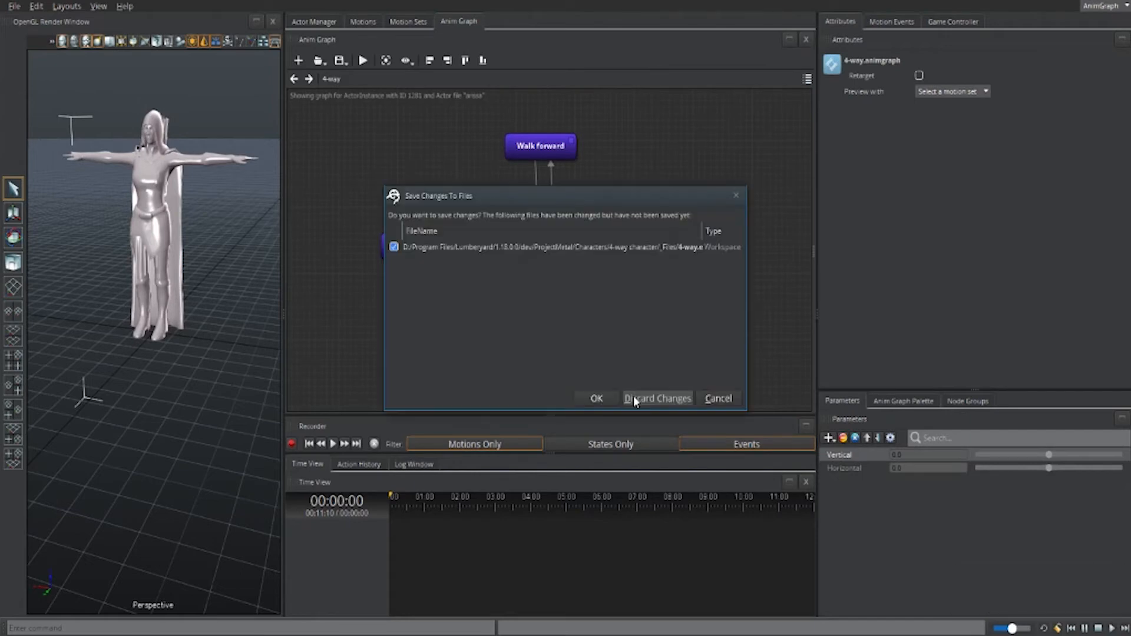
click(635, 396)
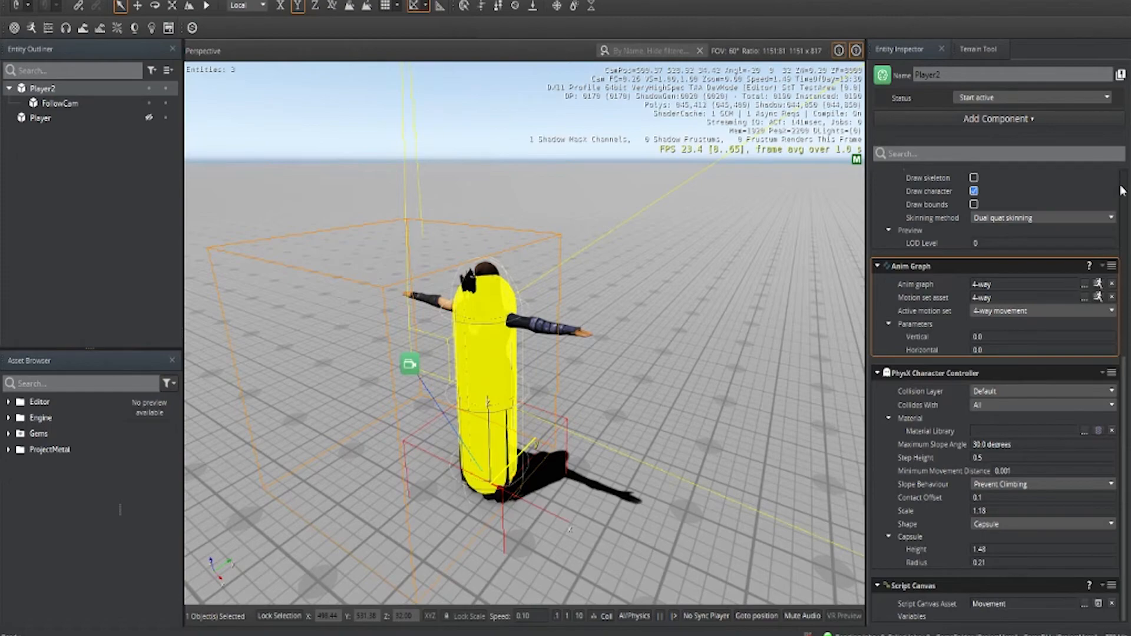
- Open Player2's Movement script in Script Canvas and place a duplicate SetNamedParameterFloat node after Set Base Position in the Right input chain
click(1099, 605)
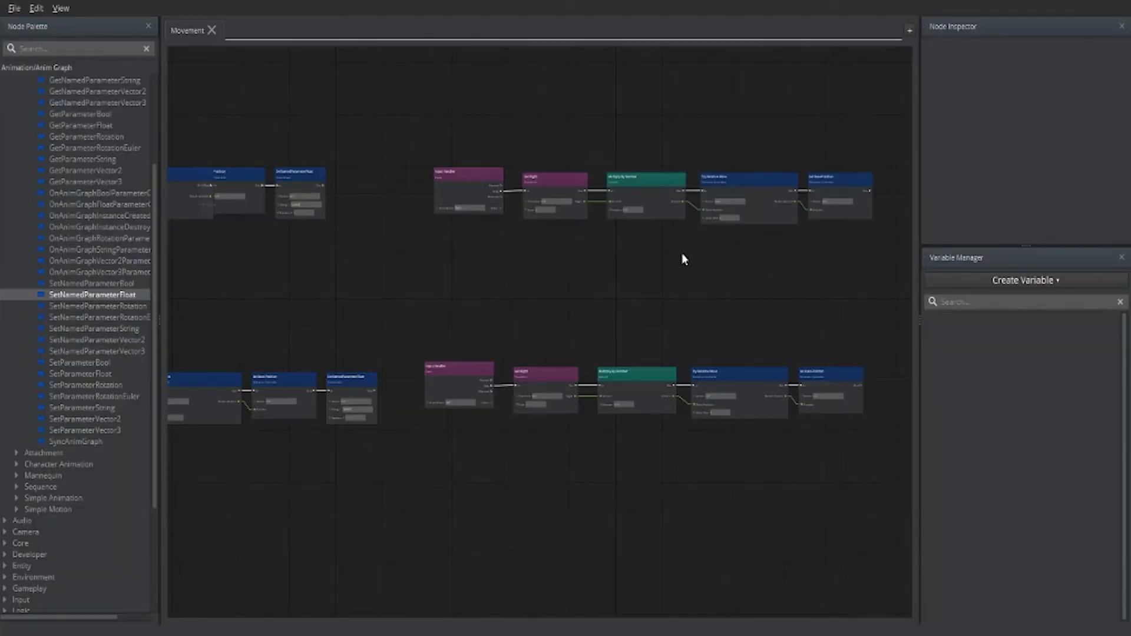
click(353, 177)
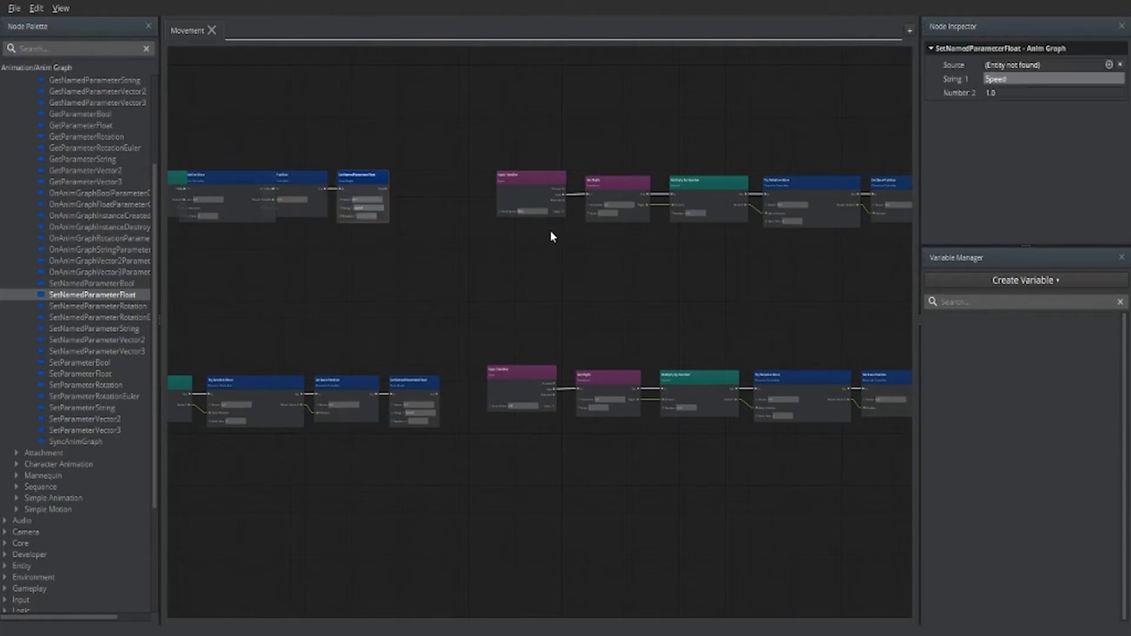
key(ctrl+d)
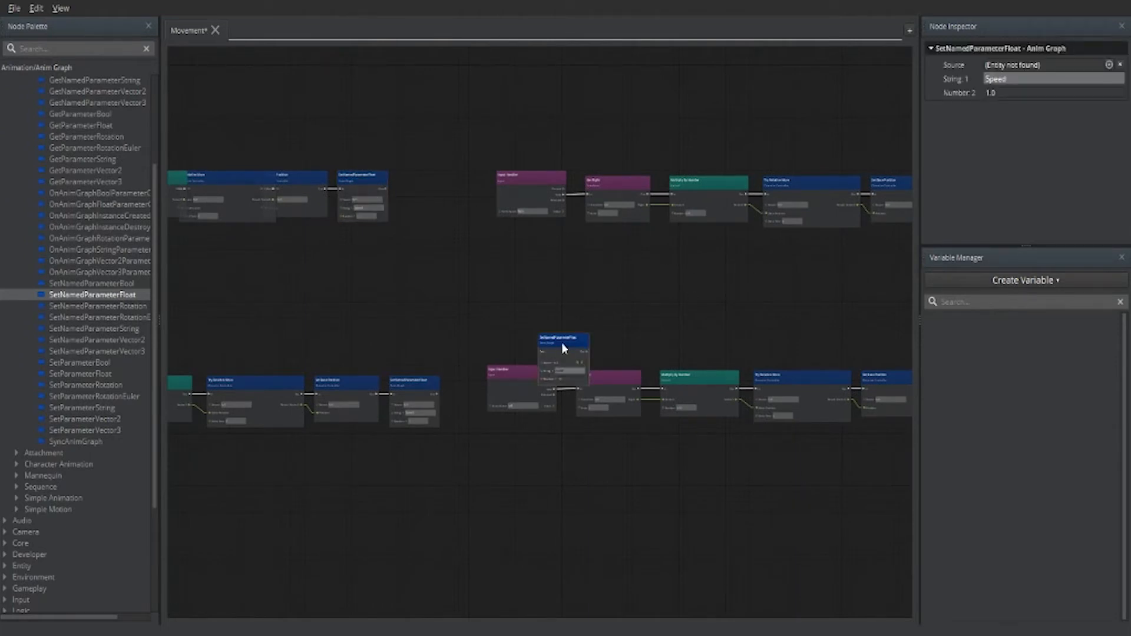
drag(560, 342, 771, 251)
right_drag(705, 259, 472, 318)
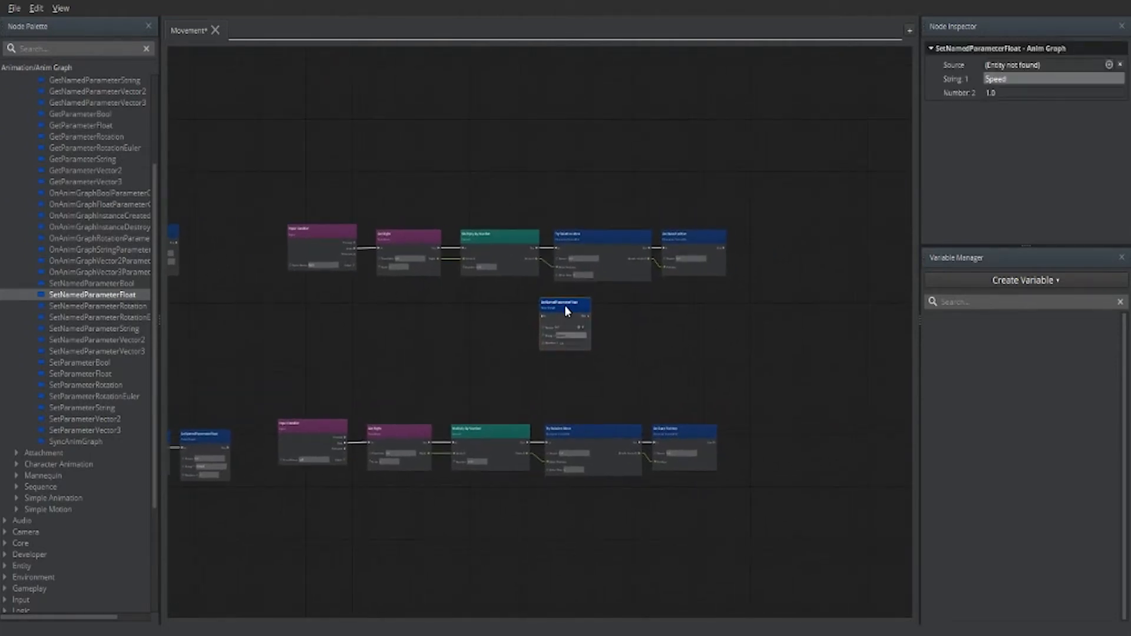
drag(565, 305, 764, 245)
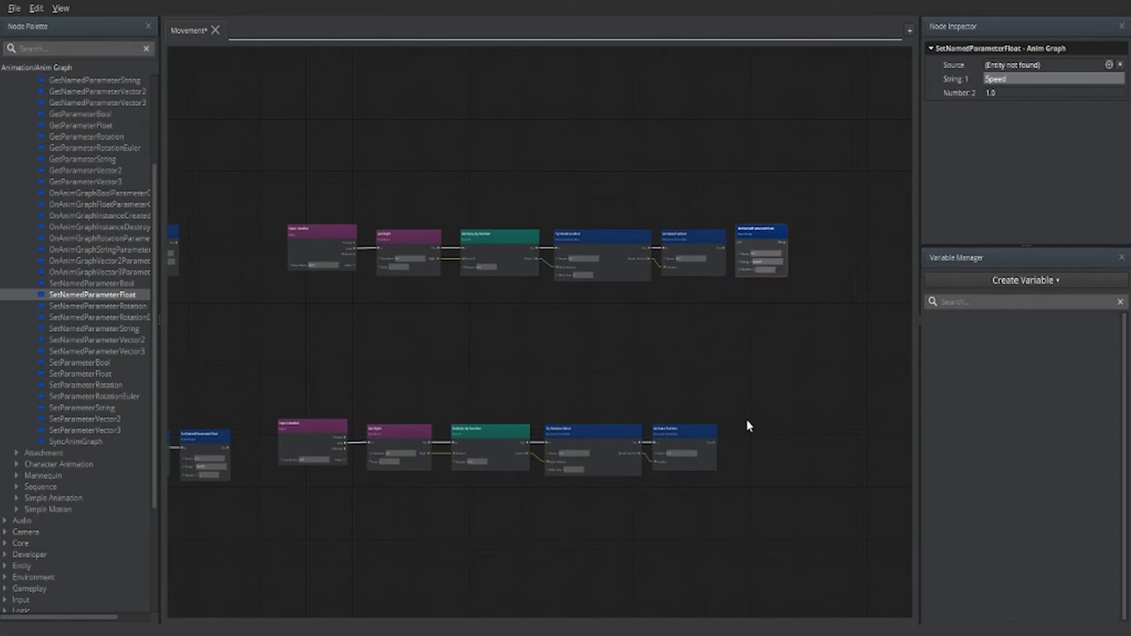
- Duplicate the SetNamedParameterFloat node twice more and place a copy after Set Base Position in the Left input chain
key(ctrl+d)
key(ctrl+d)
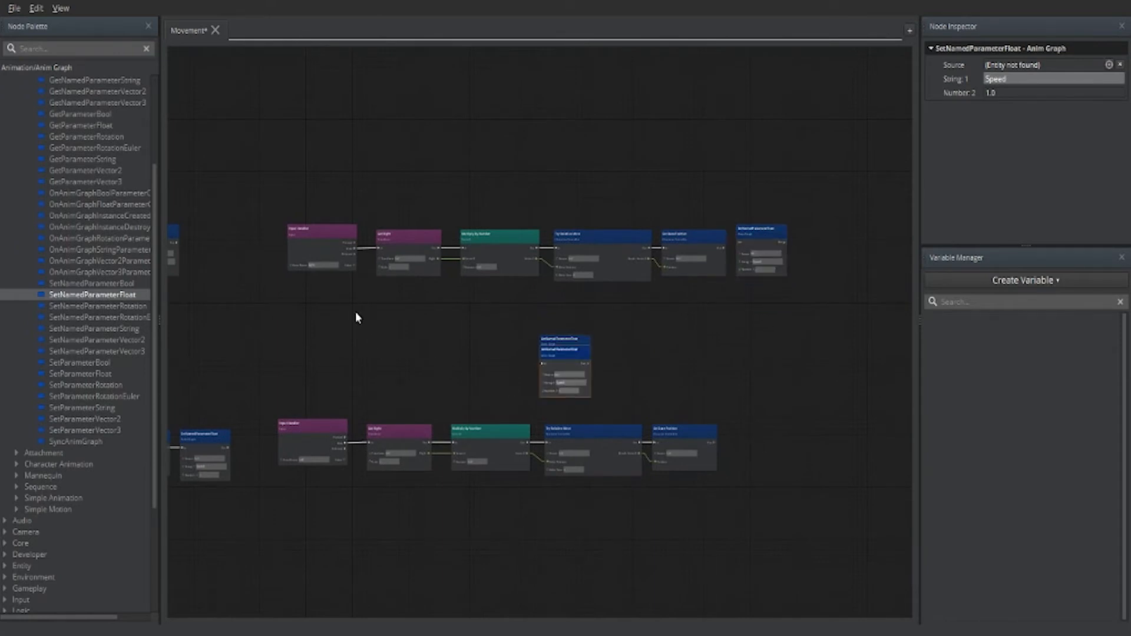
drag(577, 356, 772, 436)
- Set the parameter name to Horizontal in the SetNamedParameterFloat node at the end of the Right input chain
middle_drag(702, 389, 653, 437)
middle_drag(744, 350, 764, 305)
scroll(764, 305, up, 4)
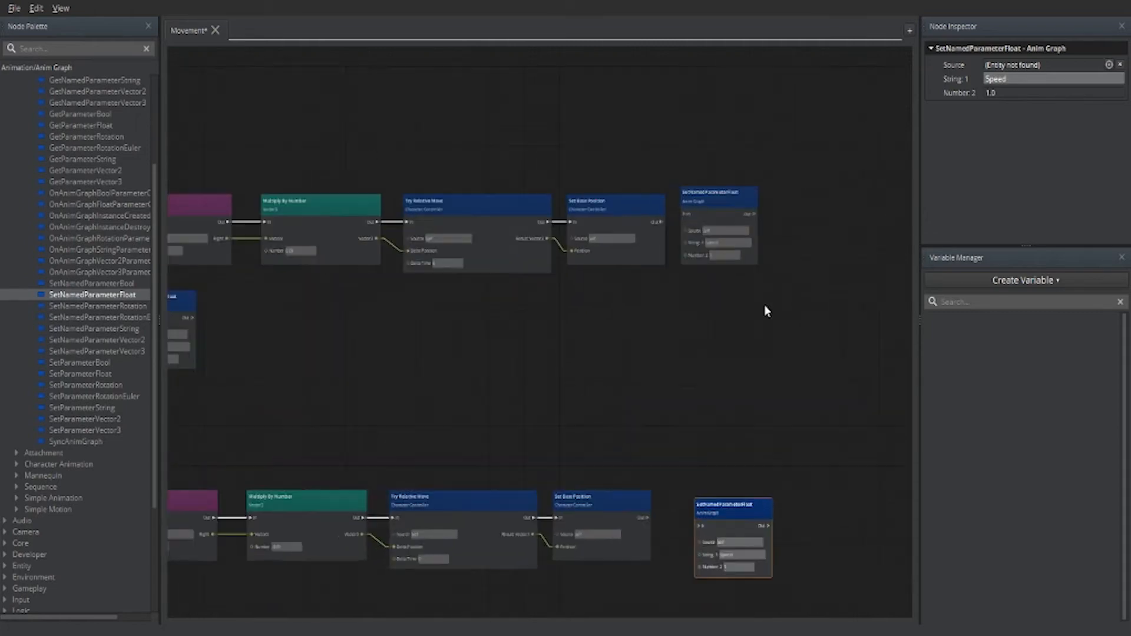
middle_drag(766, 352, 778, 387)
scroll(759, 271, up, 3)
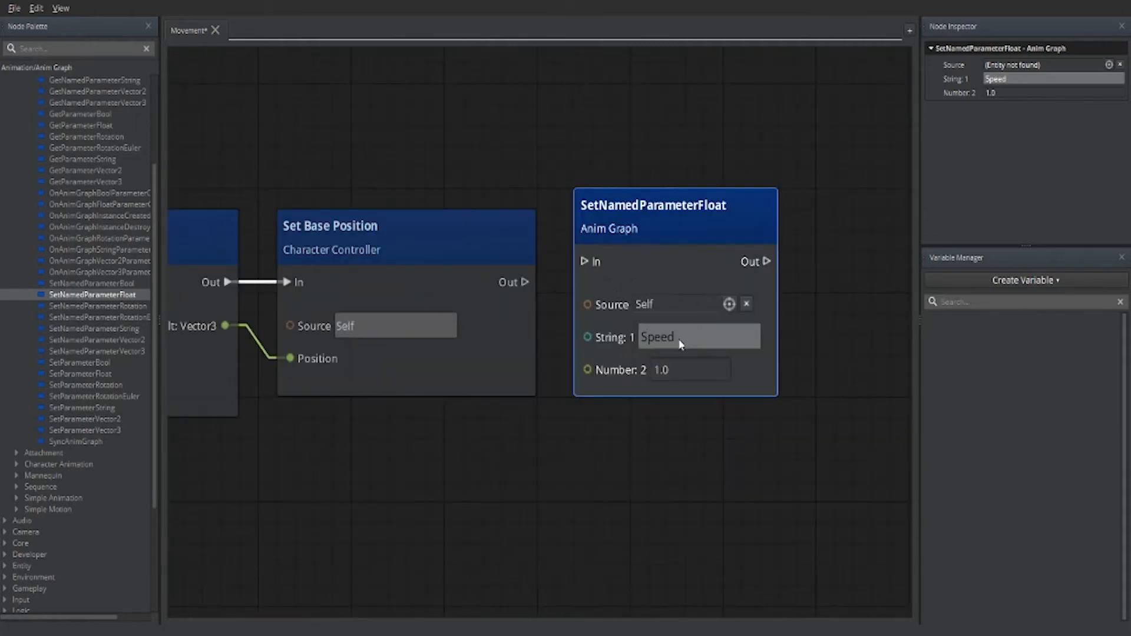
drag(694, 340, 640, 338)
text(H)
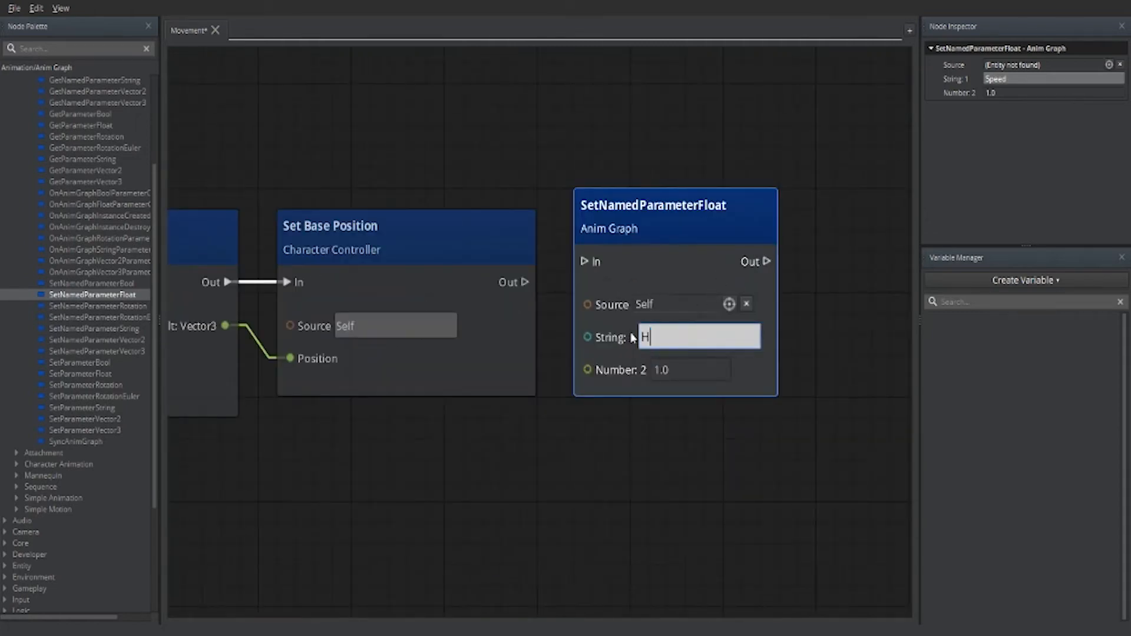
text(orizontal)
- Connect the Right Input Handler's Released output to the SetNamedParameterFloat node below it, and set that node's number to 0
scroll(564, 553, down, 3)
middle_drag(507, 485, 920, 364)
middle_drag(693, 457, 1000, 457)
middle_drag(504, 385, 488, 361)
click(334, 271)
drag(345, 263, 413, 377)
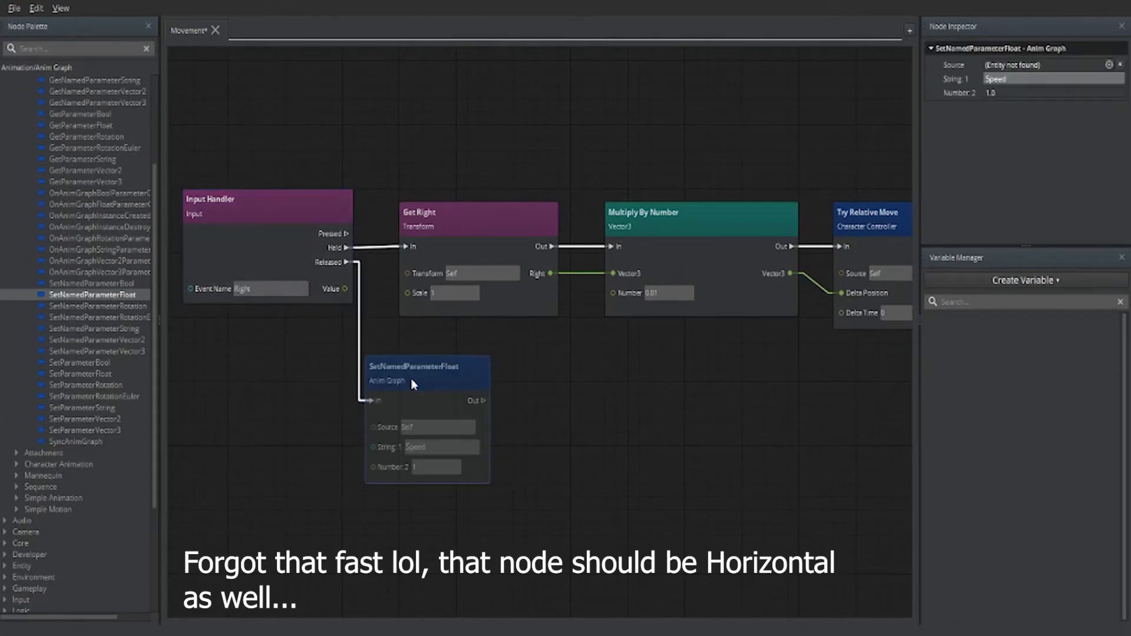
double_click(427, 467)
text(0)
- Connect the Left Input Handler's Released output to the SetNamedParameterFloat node below it, and set that node's number to 0
scroll(424, 483, down, 5)
middle_drag(471, 589, 553, 352)
scroll(553, 352, up, 4)
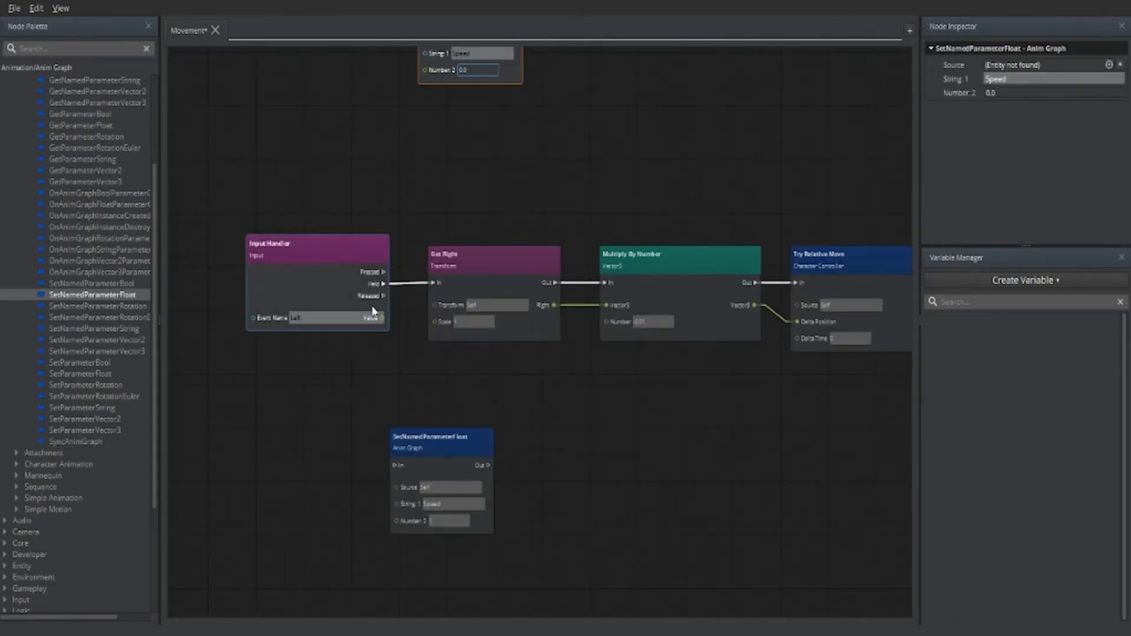
drag(384, 298, 394, 464)
double_click(428, 522)
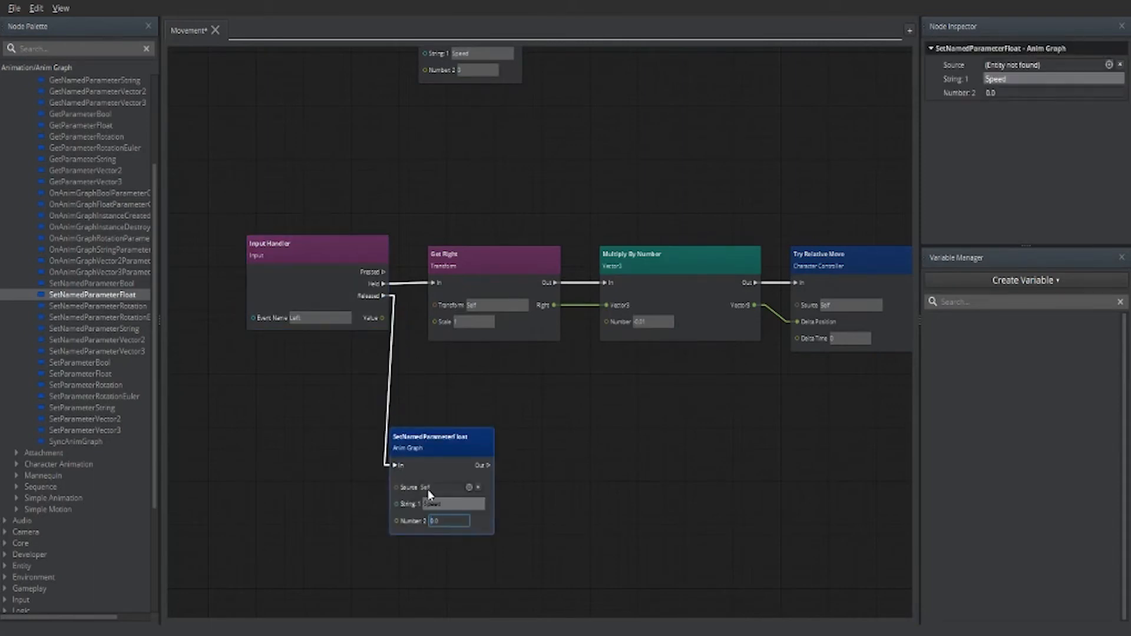
- Set the parameter name to Horizontal in the SetNamedParameterFloat node triggered by releasing the Right input
scroll(660, 490, down, 3)
middle_drag(633, 480, 208, 491)
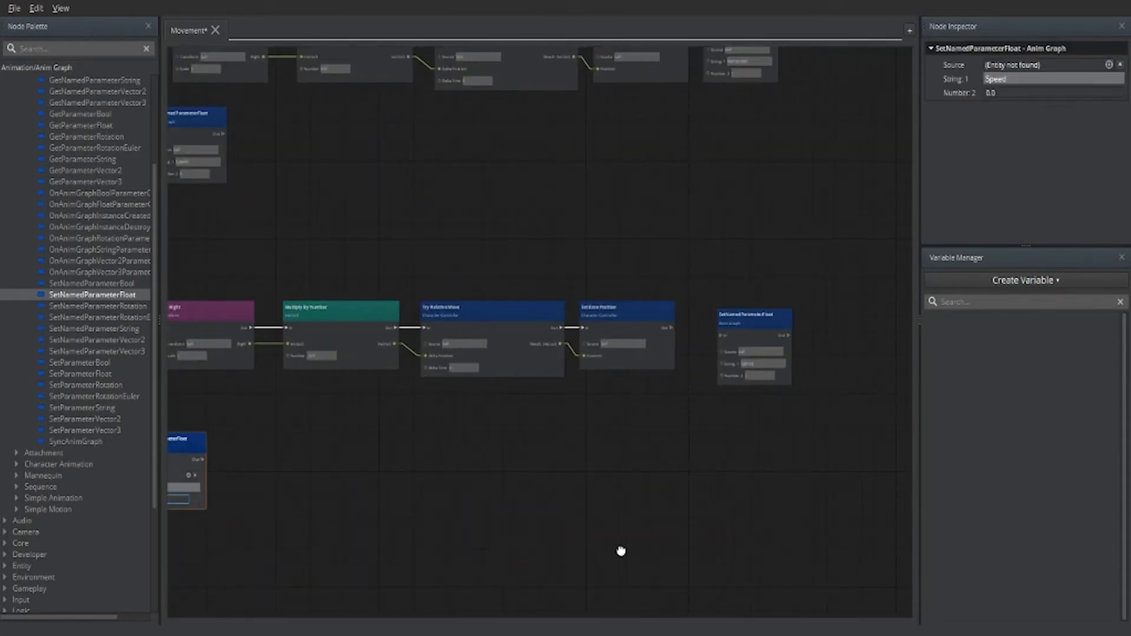
middle_drag(621, 551, 825, 625)
scroll(436, 279, up, 5)
middle_drag(445, 269, 343, 316)
drag(268, 367, 189, 366)
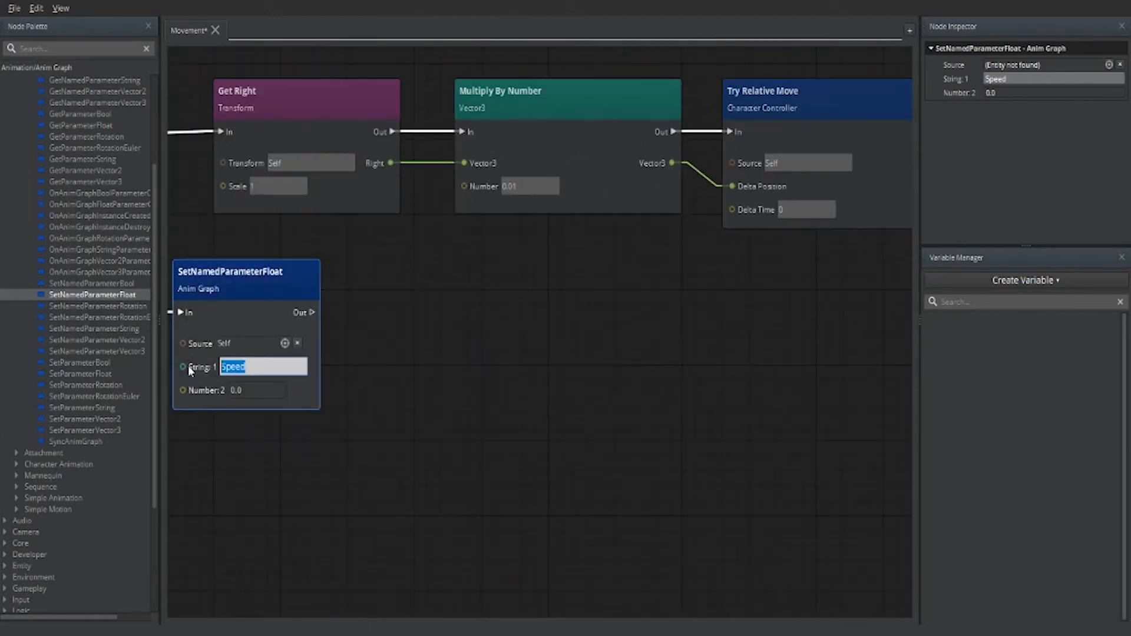
text(Horizontal)
- Set the parameter name to Horizontal in the SetNamedParameterFloat node triggered by releasing the Left input
scroll(432, 419, down, 3)
middle_drag(551, 429, 607, 166)
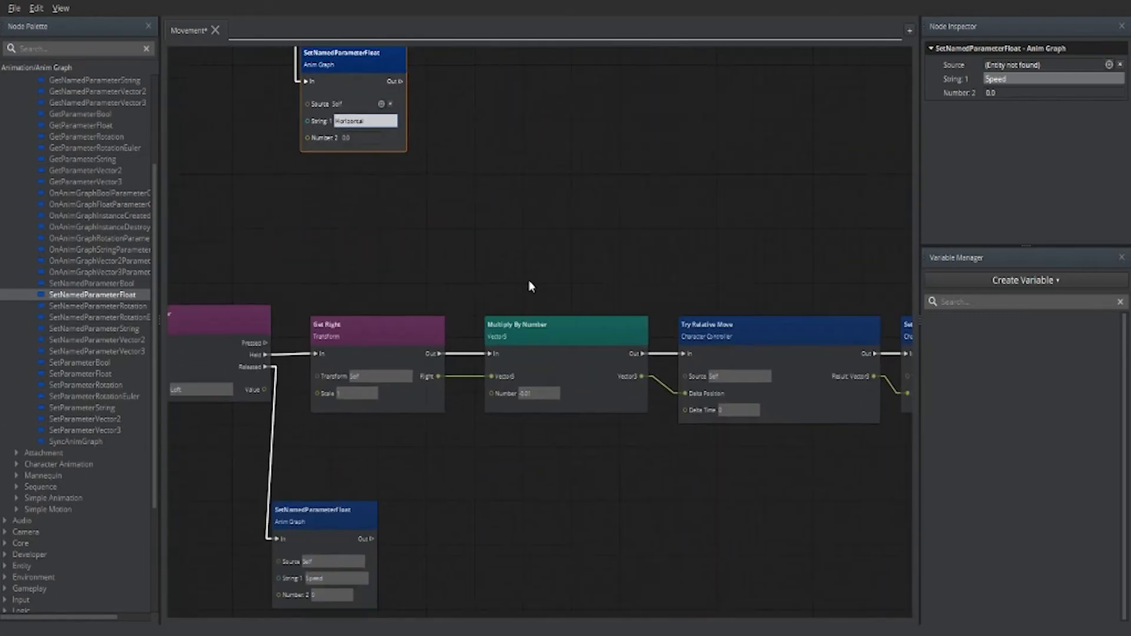
click(339, 577)
text(Horizontal)
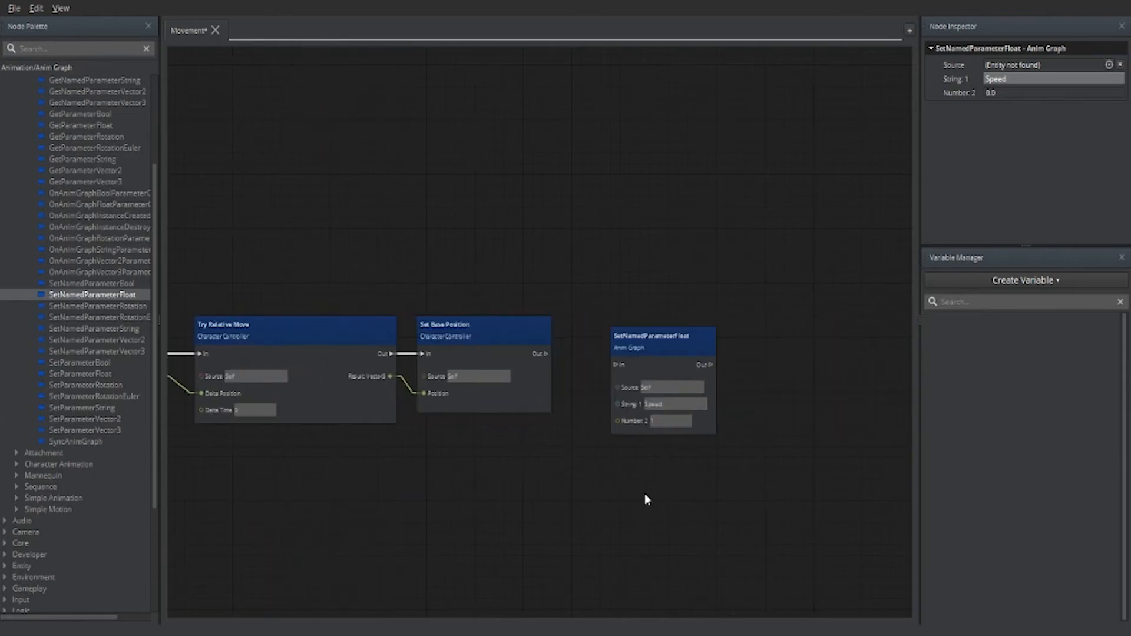
- Connect Set Base Position's output to the SetNamedParameterFloat node ending the Left input chain, and set its parameter name to Horizontal
drag(543, 354, 604, 333)
click(655, 394)
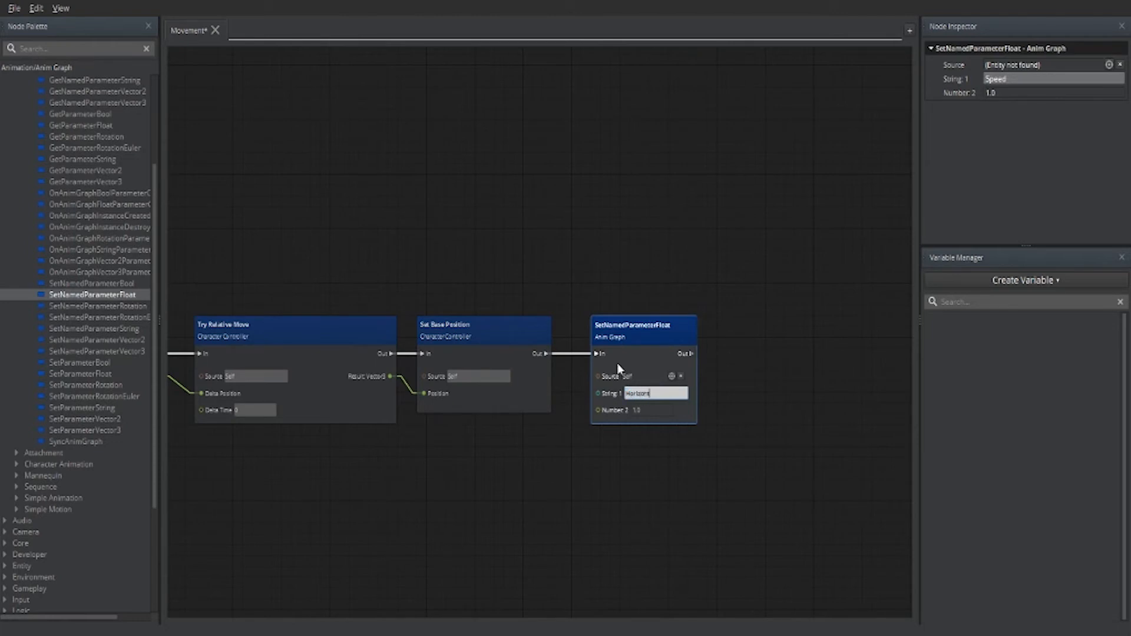
click(522, 464)
- Set the parameter name to Vertical in the SetNamedParameterFloat nodes of the Forward input
middle_drag(522, 464, 912, 279)
middle_drag(309, 421, 766, 523)
scroll(449, 457, down, 3)
scroll(448, 457, down, 3)
middle_drag(350, 329, 440, 361)
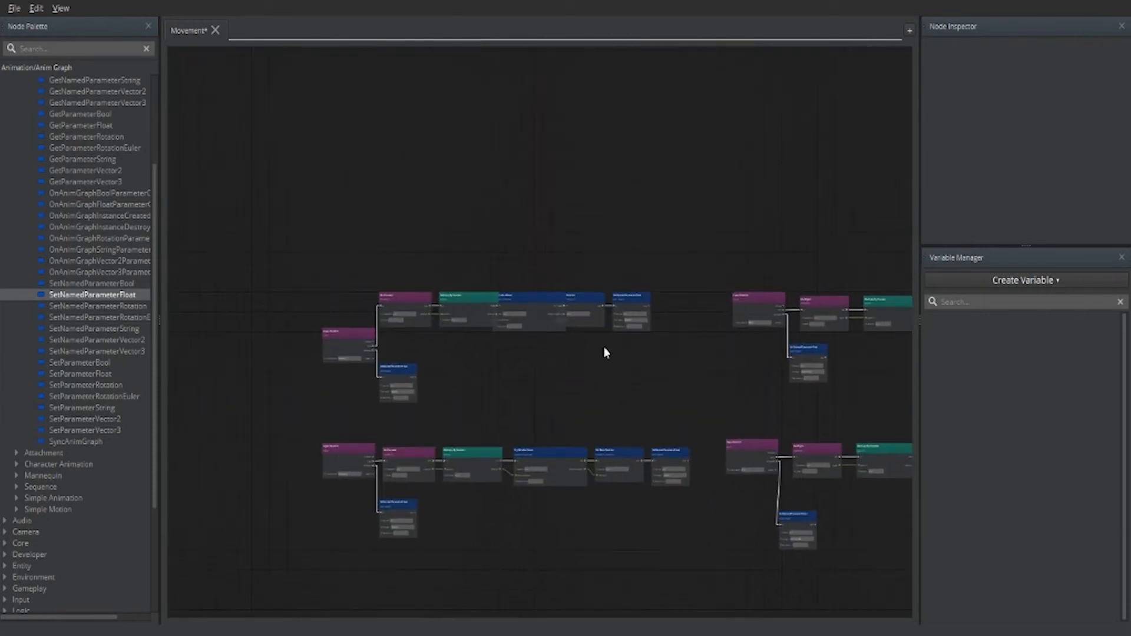
scroll(605, 352, up, 3)
middle_drag(699, 323, 529, 363)
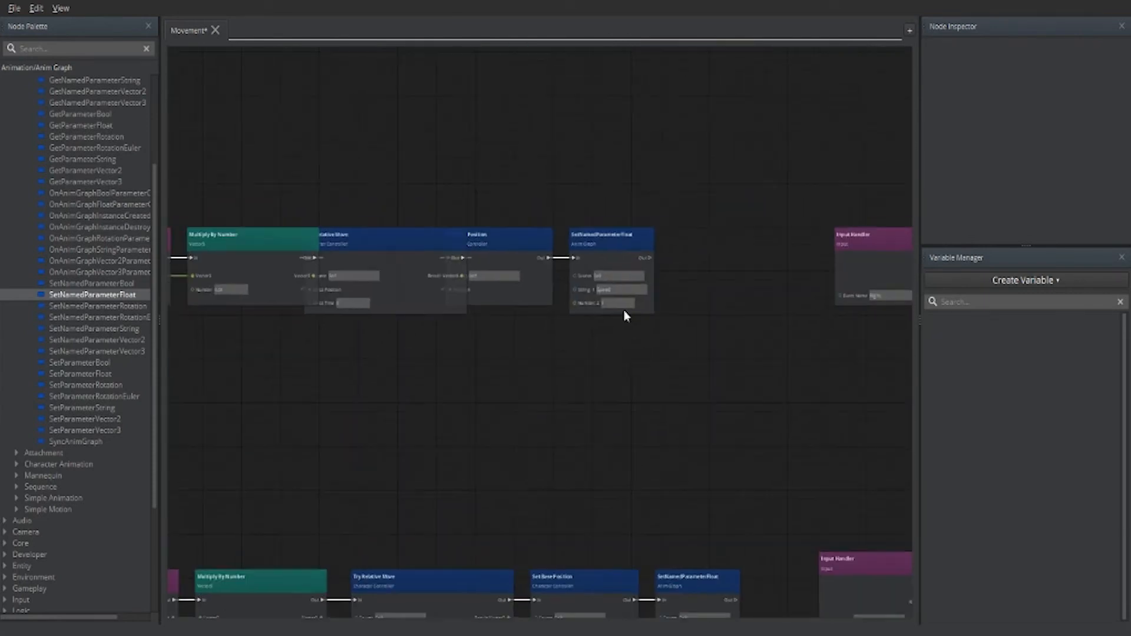
scroll(624, 306, up, 3)
click(619, 280)
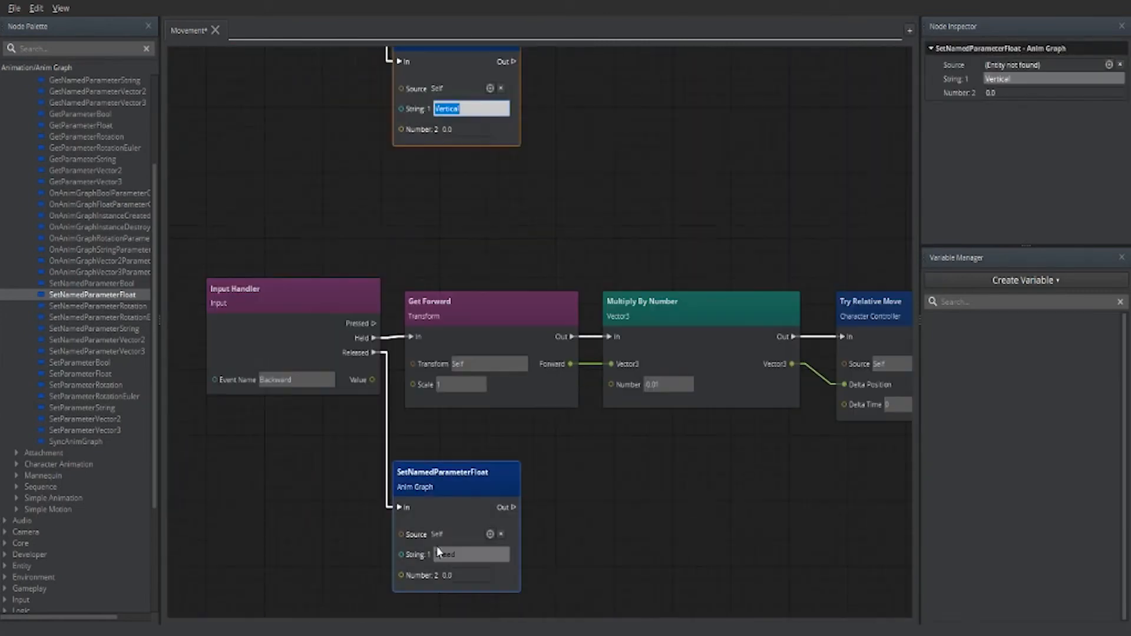
- Set the parameter name to Vertical in the SetNamedParameterFloat node triggered by releasing the Backward input
click(437, 551)
text(Vertical)
click(574, 534)
scroll(575, 534, down, 6)
middle_drag(812, 530, 522, 465)
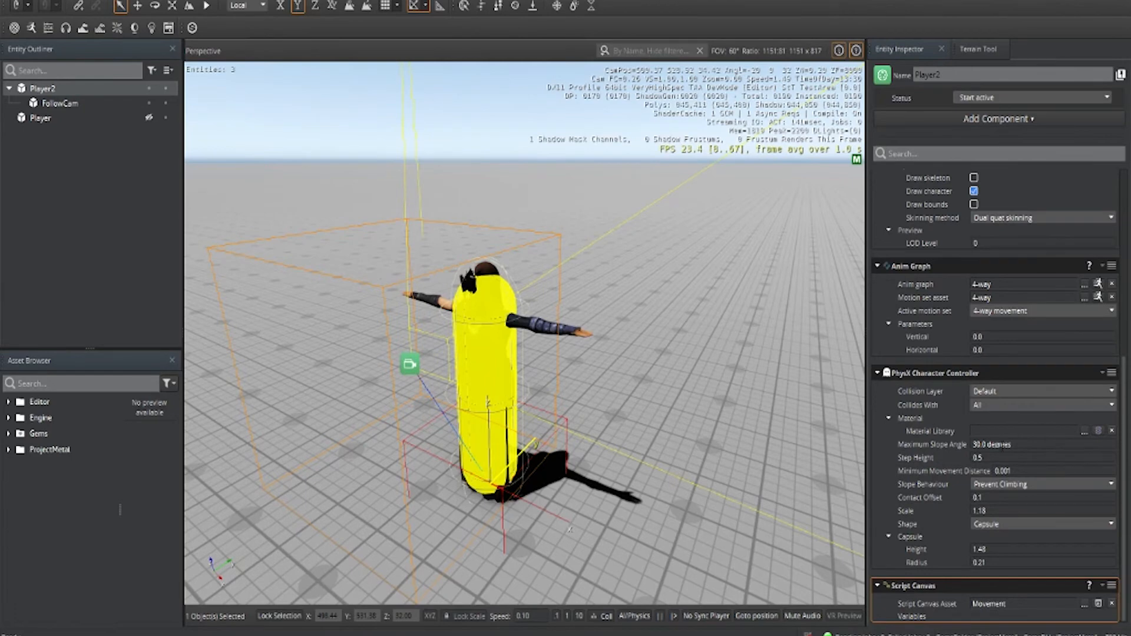
- Run the game in the main editor, test moving the character right, and leave game mode
scroll(1002, 447, up, 8)
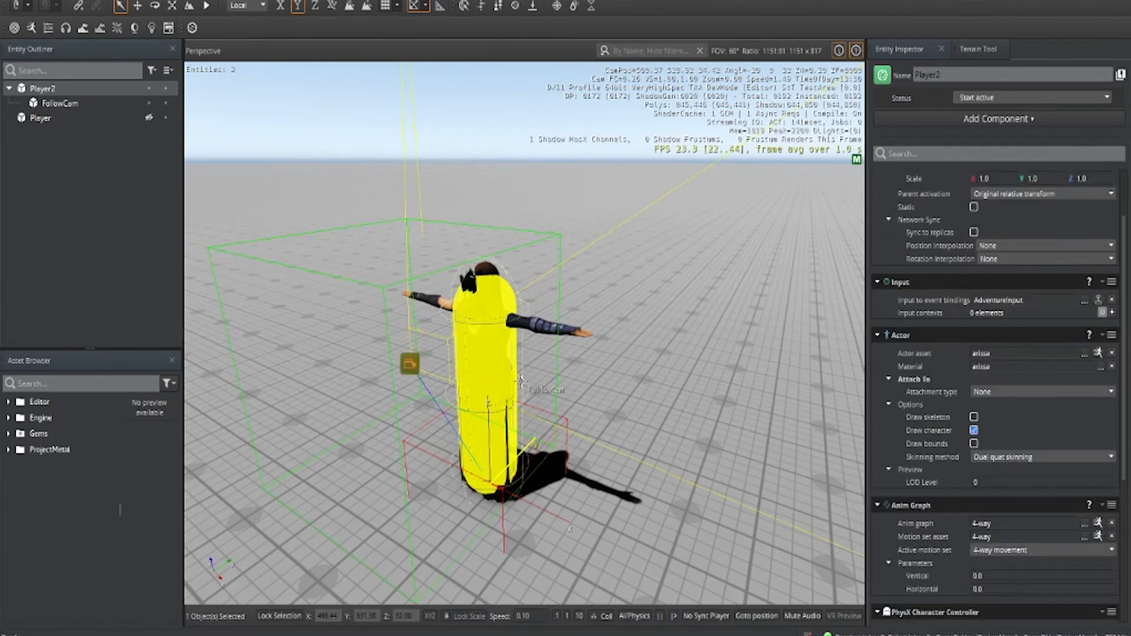
key(ctrl+g)
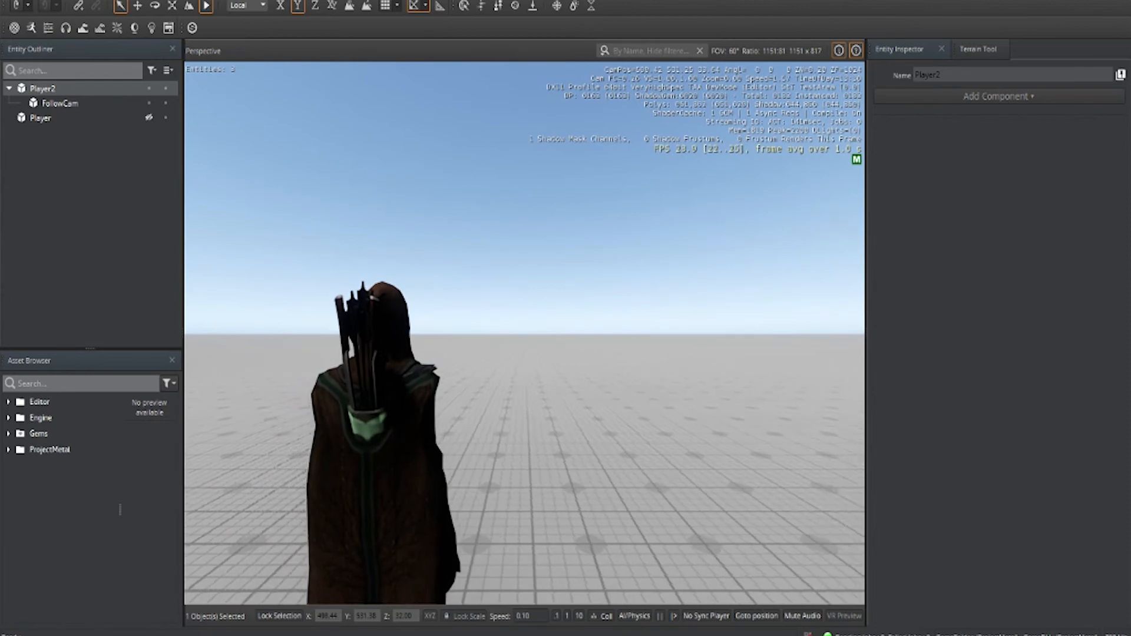
key(d)
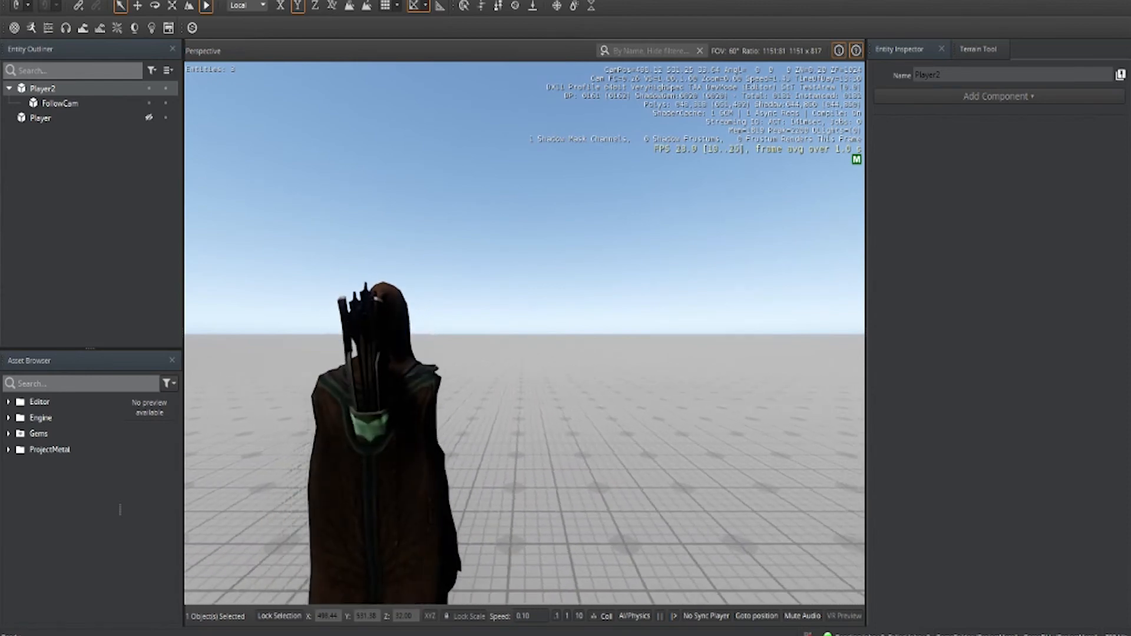
key(Escape)
- Open the Movement script from Player2's Script Canvas component
scroll(1025, 513, down, 5)
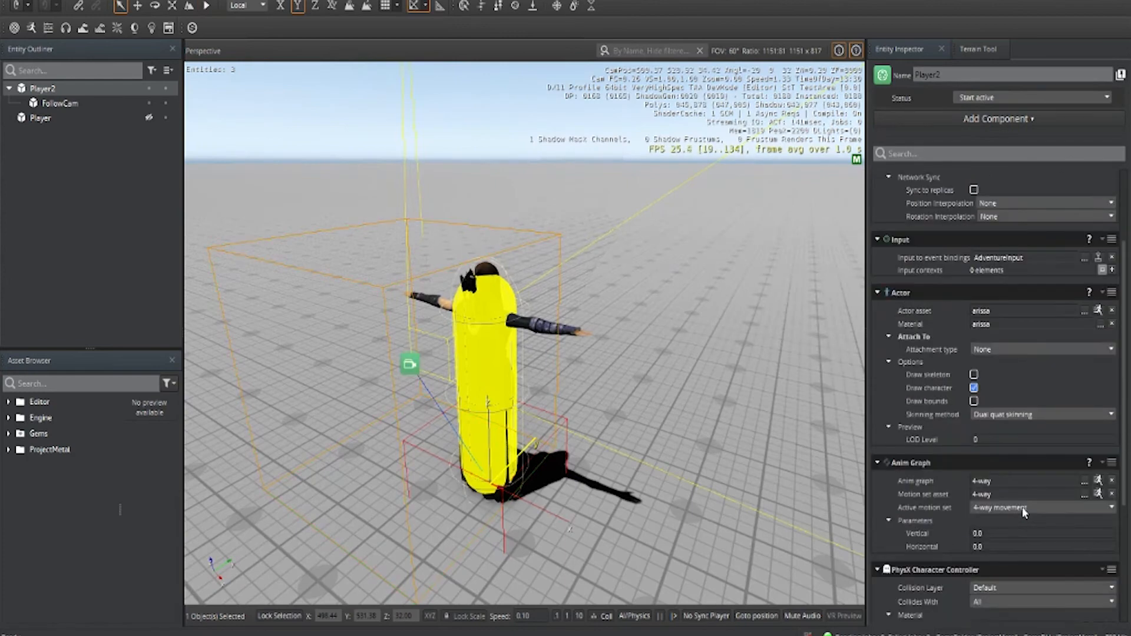
scroll(1082, 593, down, 3)
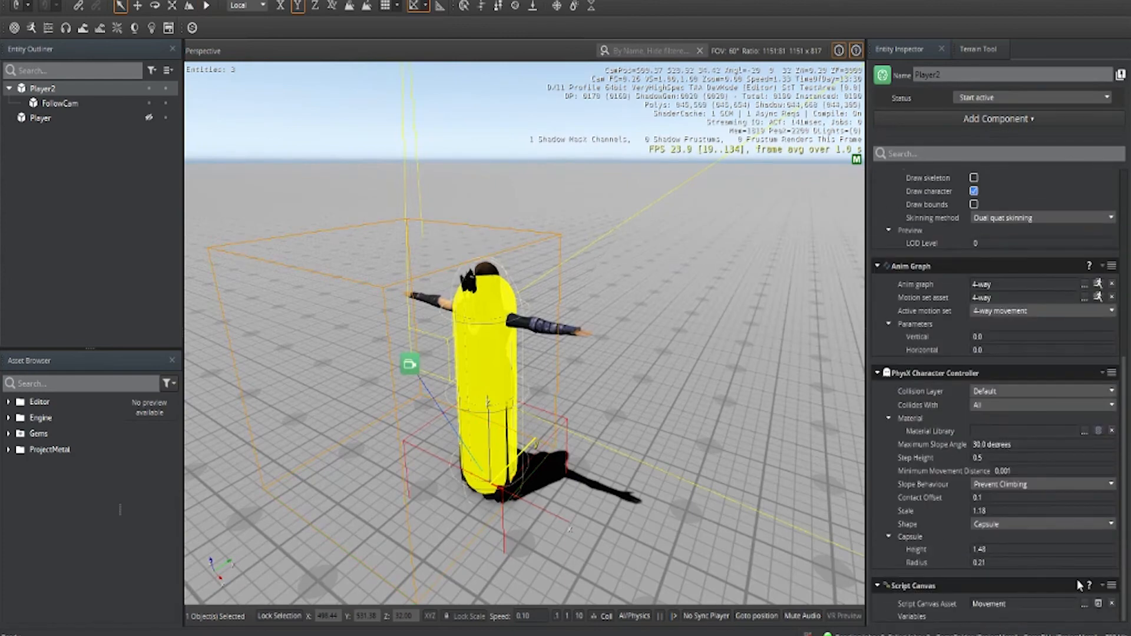
click(1098, 604)
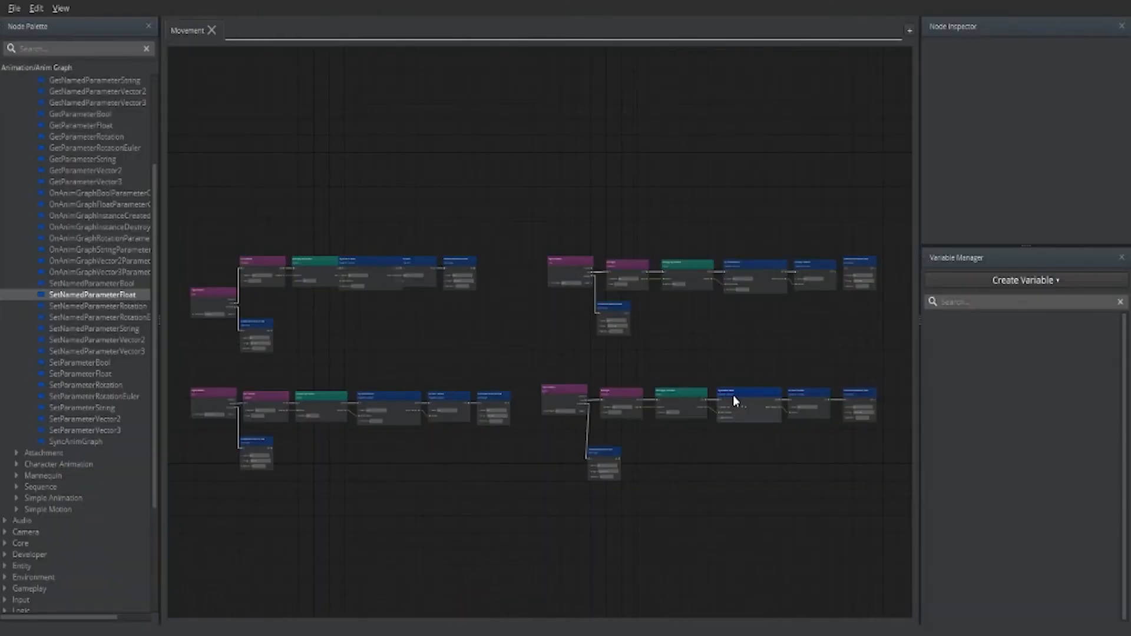
- Connect Set Base Position's output to the SetNamedParameterFloat node at the end of the Right input chain
scroll(663, 313, up, 6)
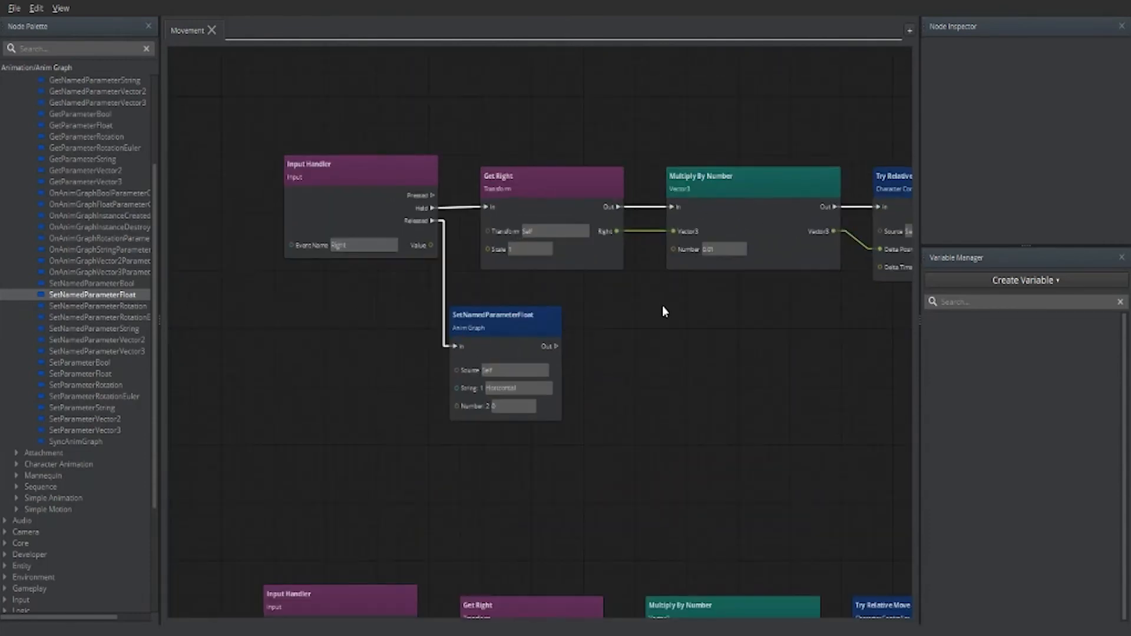
scroll(663, 305, down, 4)
middle_drag(707, 356, 209, 359)
scroll(740, 269, up, 5)
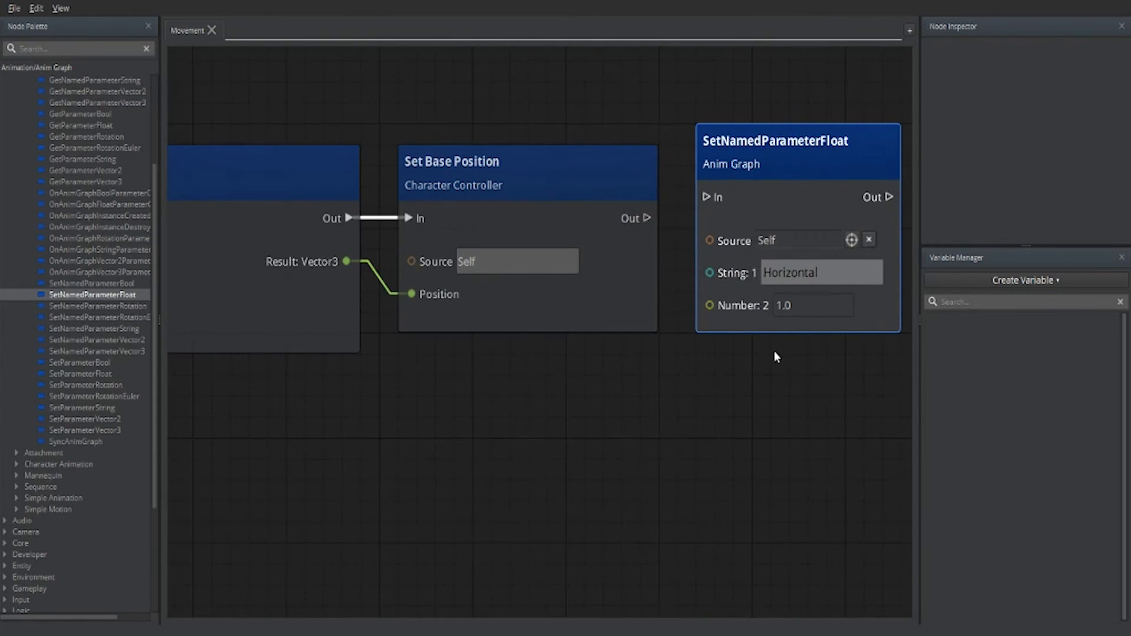
scroll(774, 356, up, 2)
drag(634, 202, 698, 175)
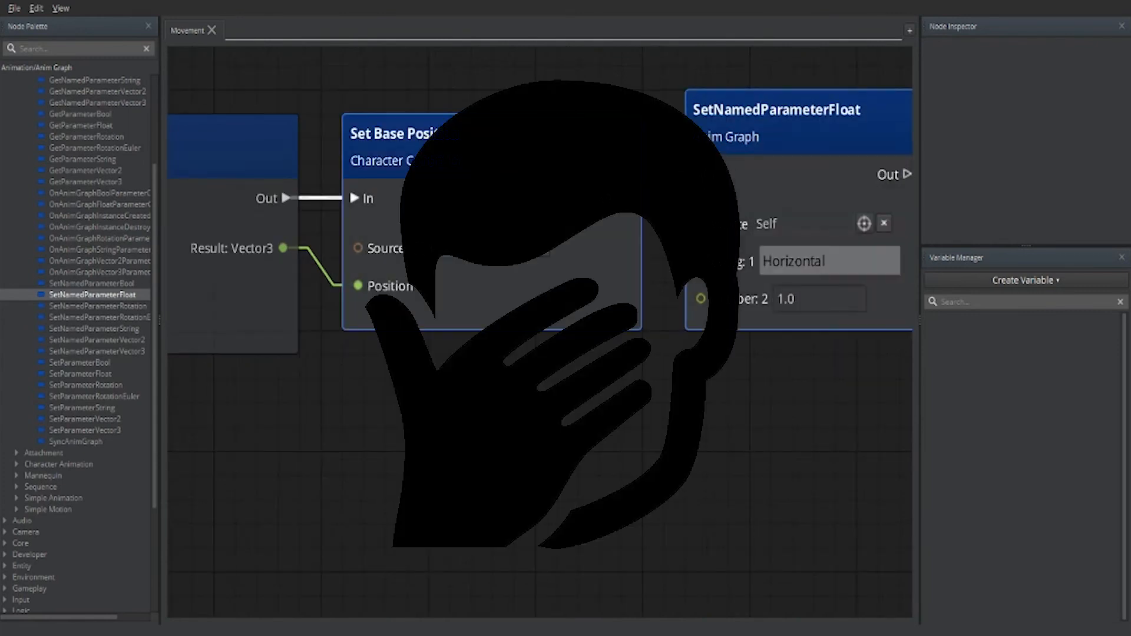
click(771, 121)
- Check the parameter names, numbers and connections of the SetNamedParameterFloat nodes triggered by releasing the Right and Left inputs
scroll(807, 398, down, 5)
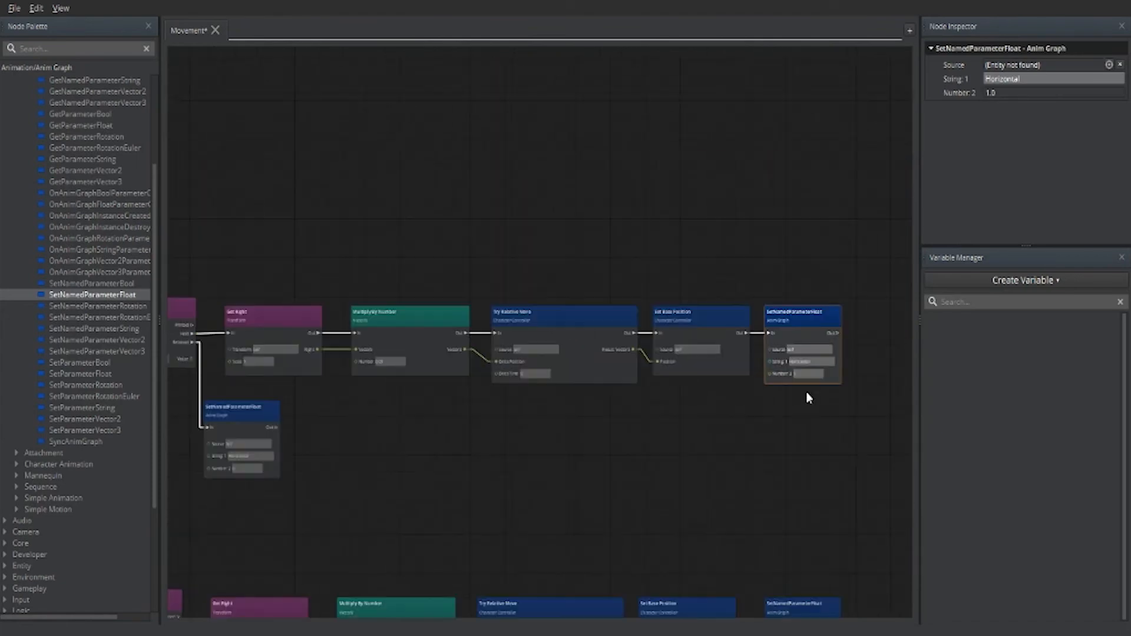
middle_drag(742, 430, 979, 426)
scroll(475, 449, up, 5)
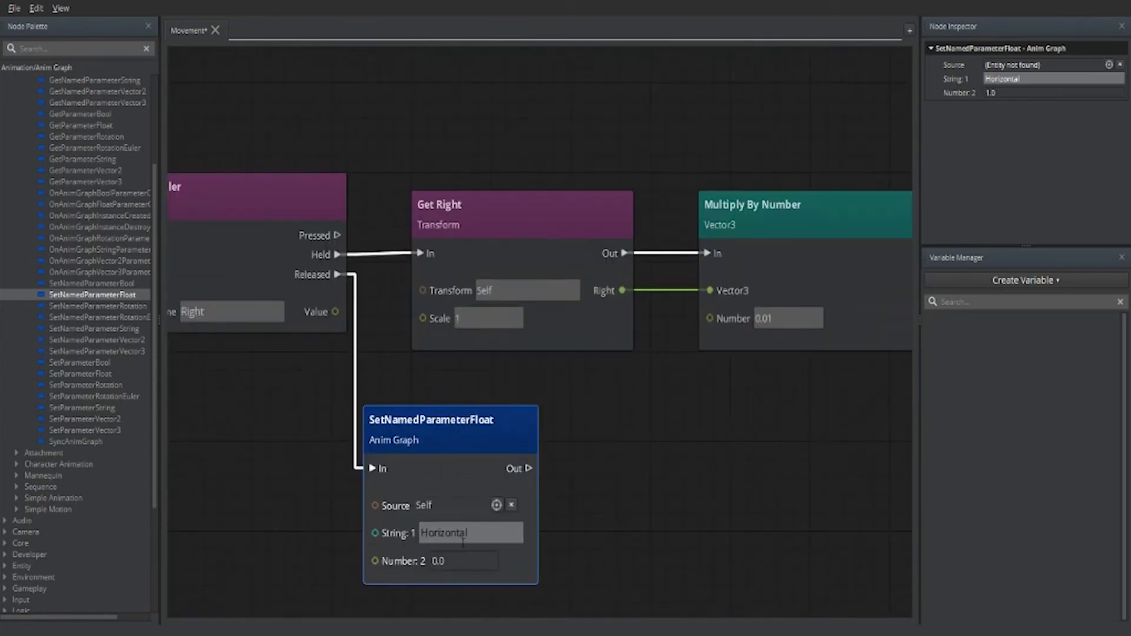
scroll(585, 525, down, 6)
scroll(676, 424, up, 4)
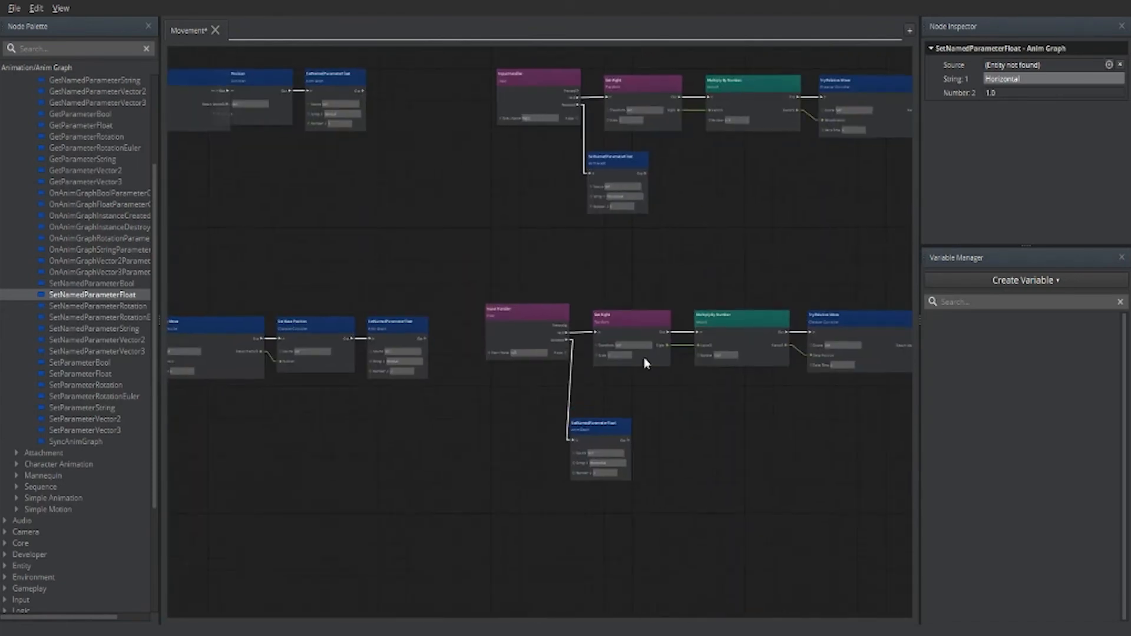
scroll(638, 430, up, 3)
drag(564, 441, 583, 441)
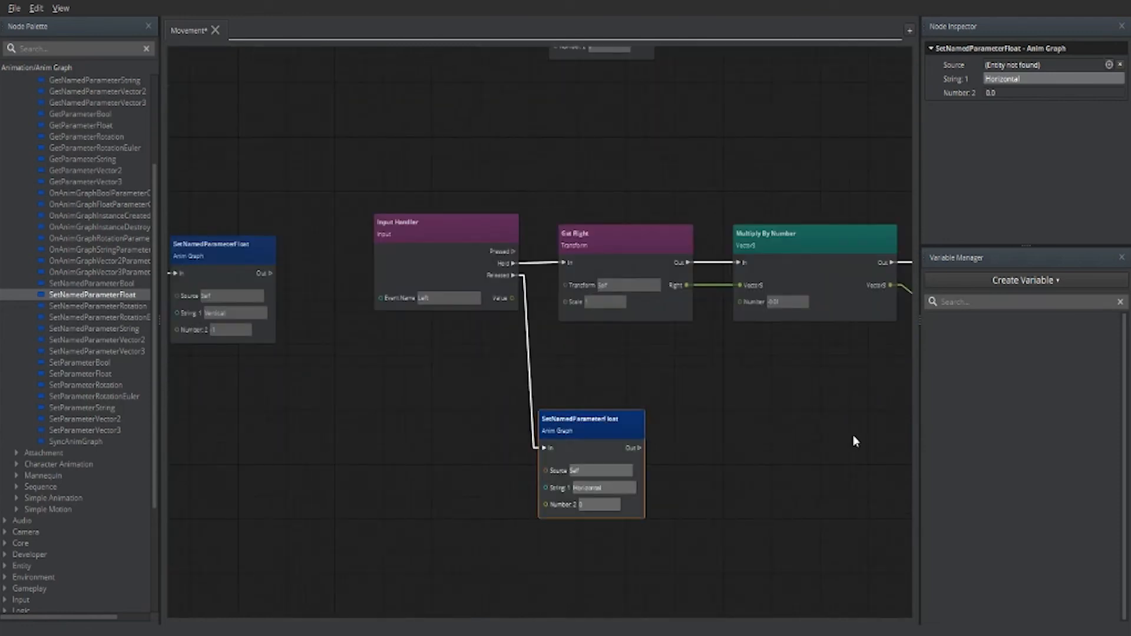
- Set the number to -1 in the SetNamedParameterFloat node at the end of the Left input chain
middle_drag(854, 437, 346, 443)
middle_drag(903, 423, 567, 424)
scroll(499, 314, up, 3)
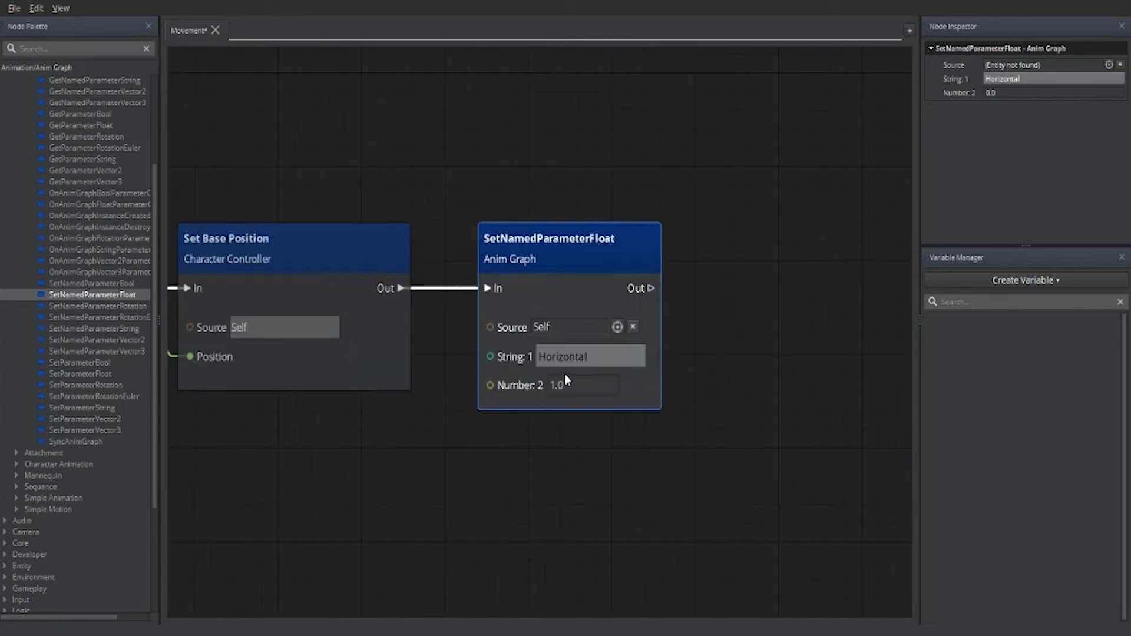
click(553, 384)
text(-)
scroll(500, 444, down, 3)
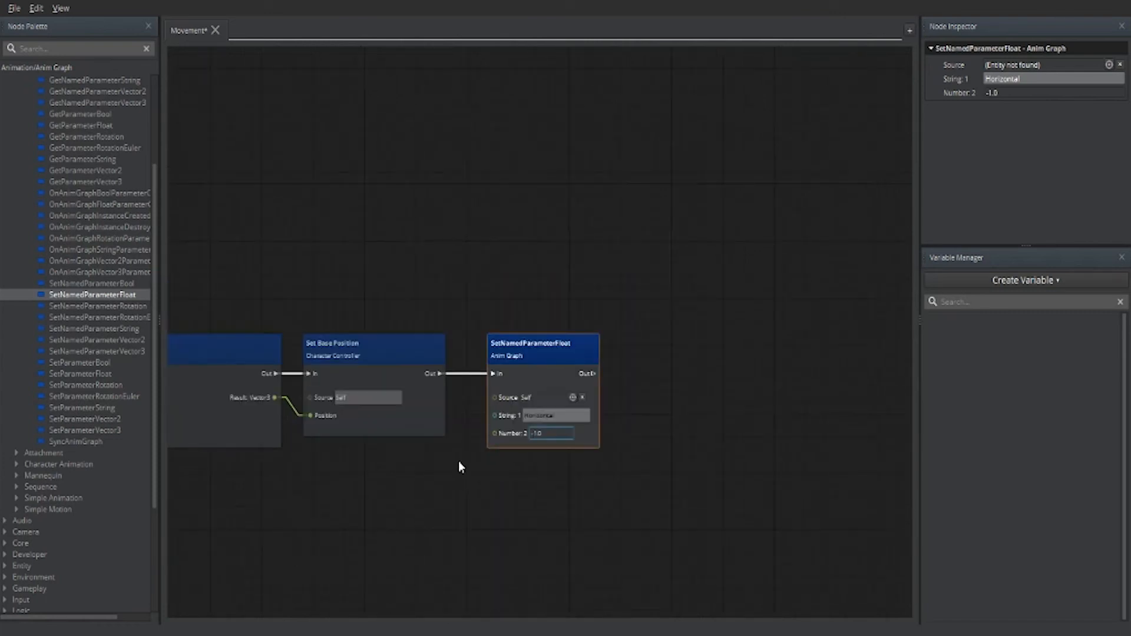
- Save the Movement script and return to the main editor viewport
scroll(654, 434, down, 2)
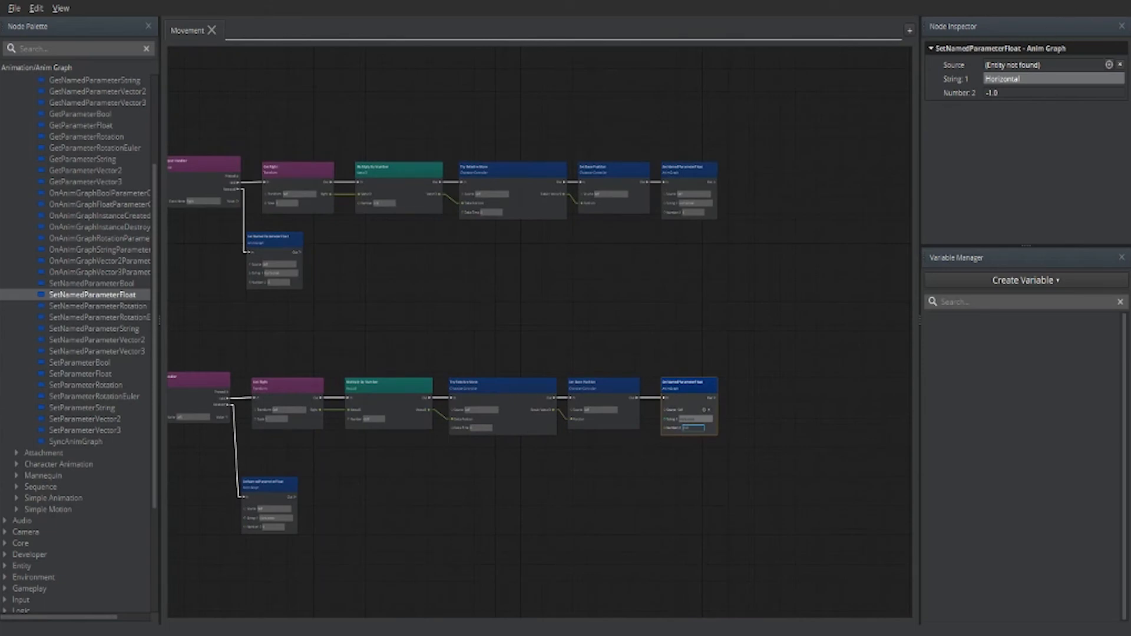
click(1118, 2)
click(510, 315)
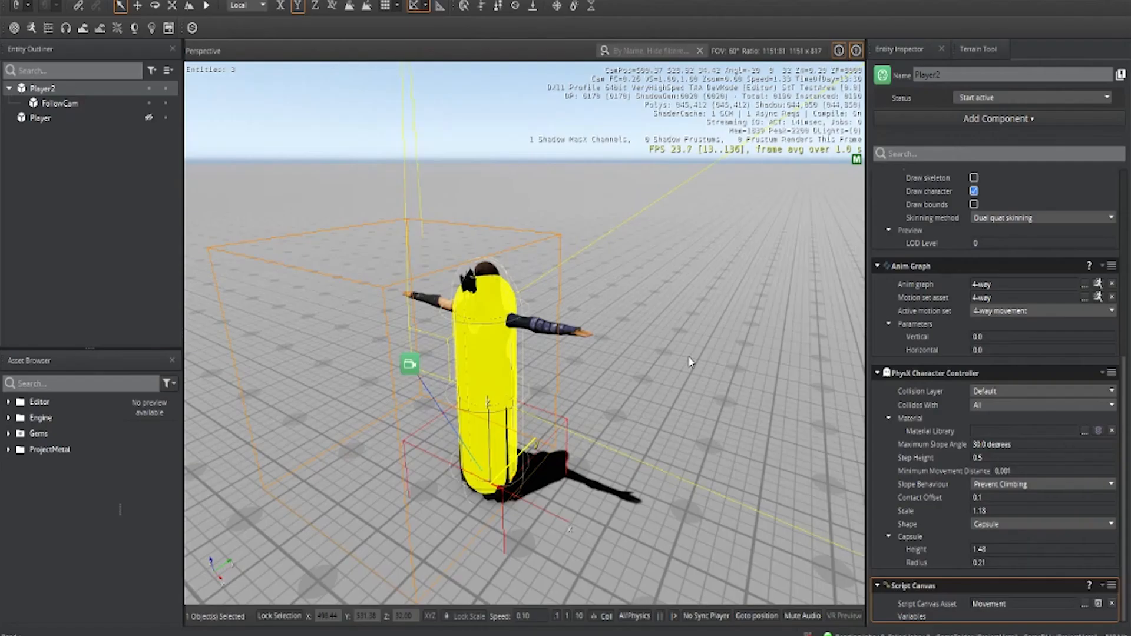
- Run the game and move the character forward, backward, right and left to test the movement animations
key(ctrl+g)
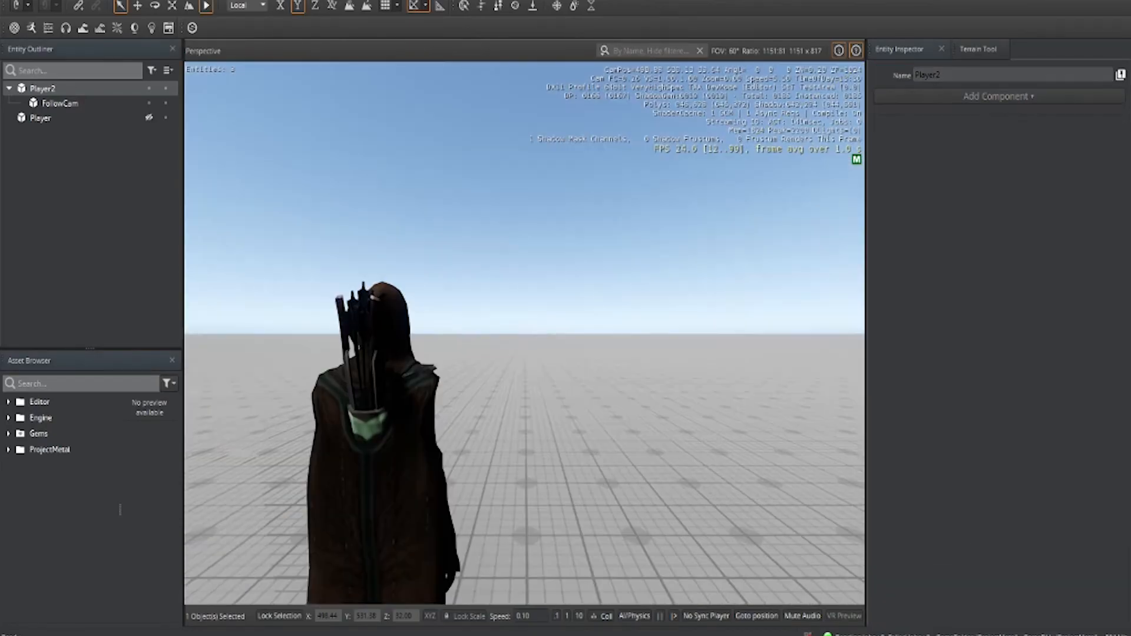
key(w)
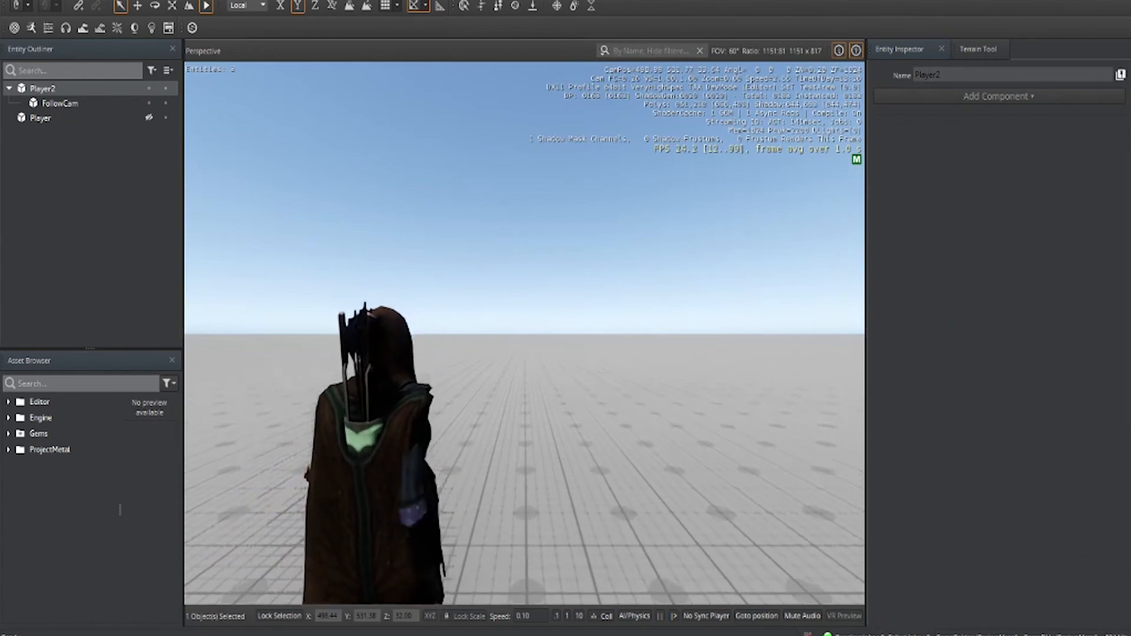
key(w)
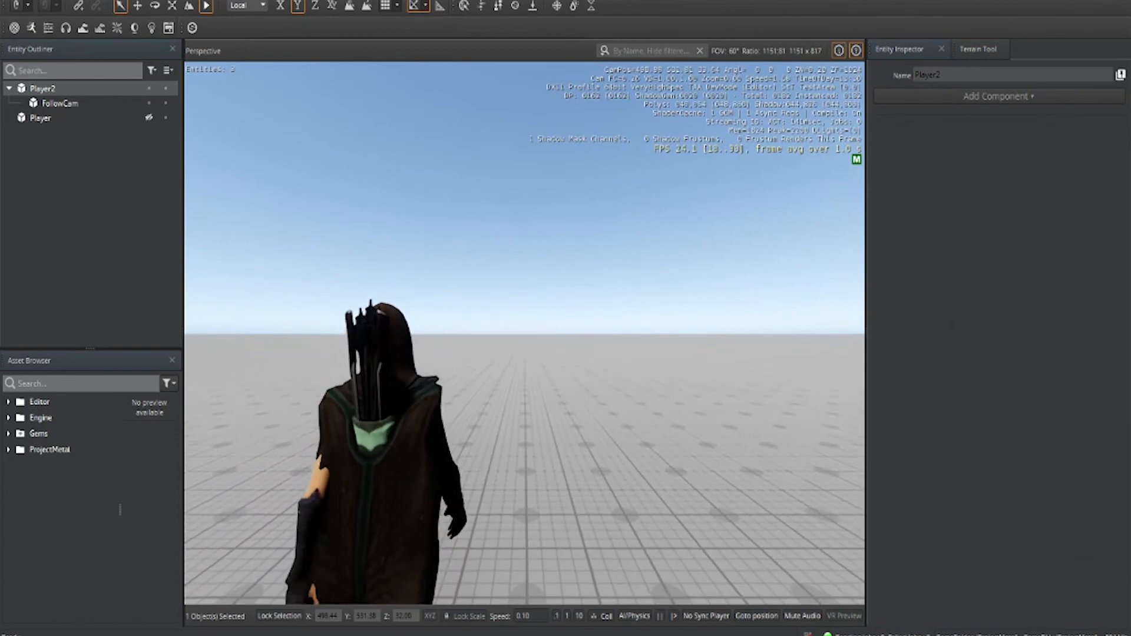
key(w)
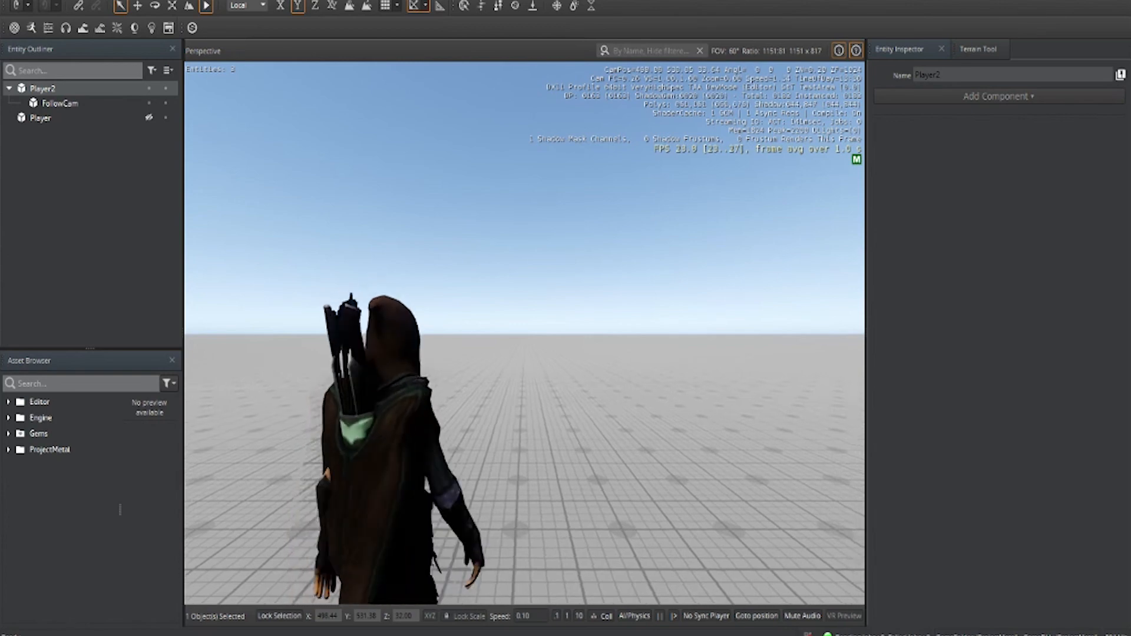
key(w)
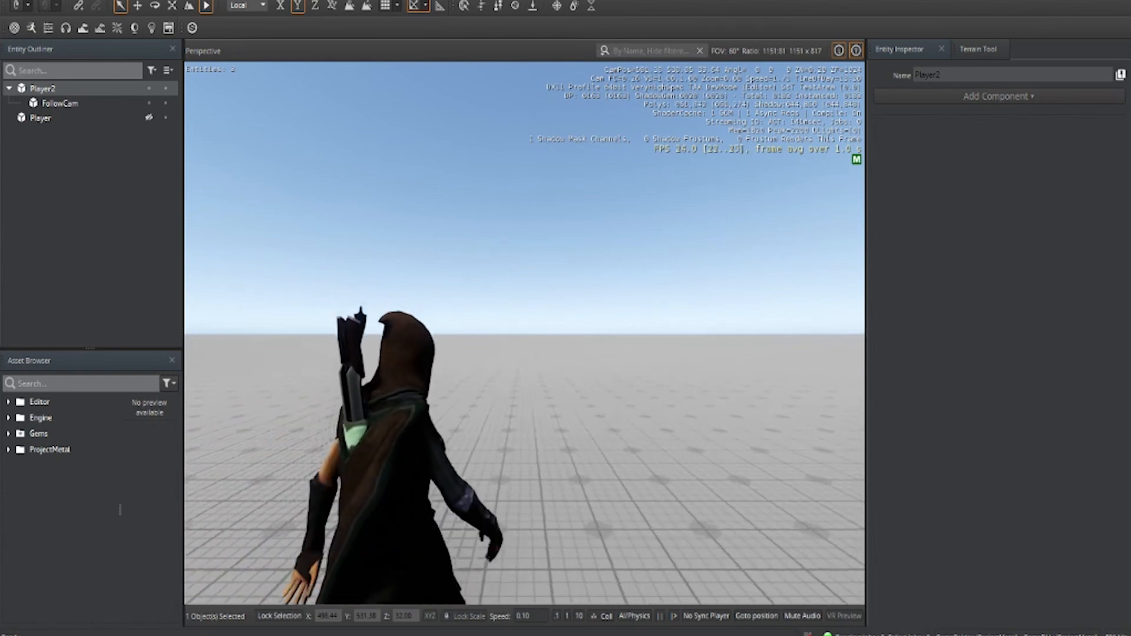
key(a)
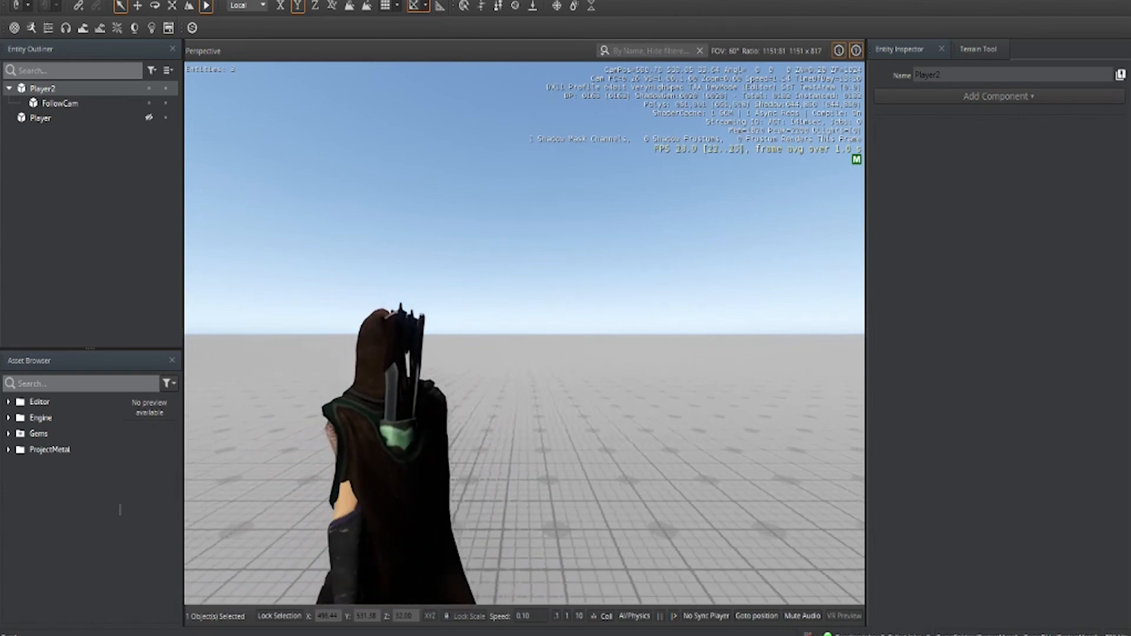
key(a)
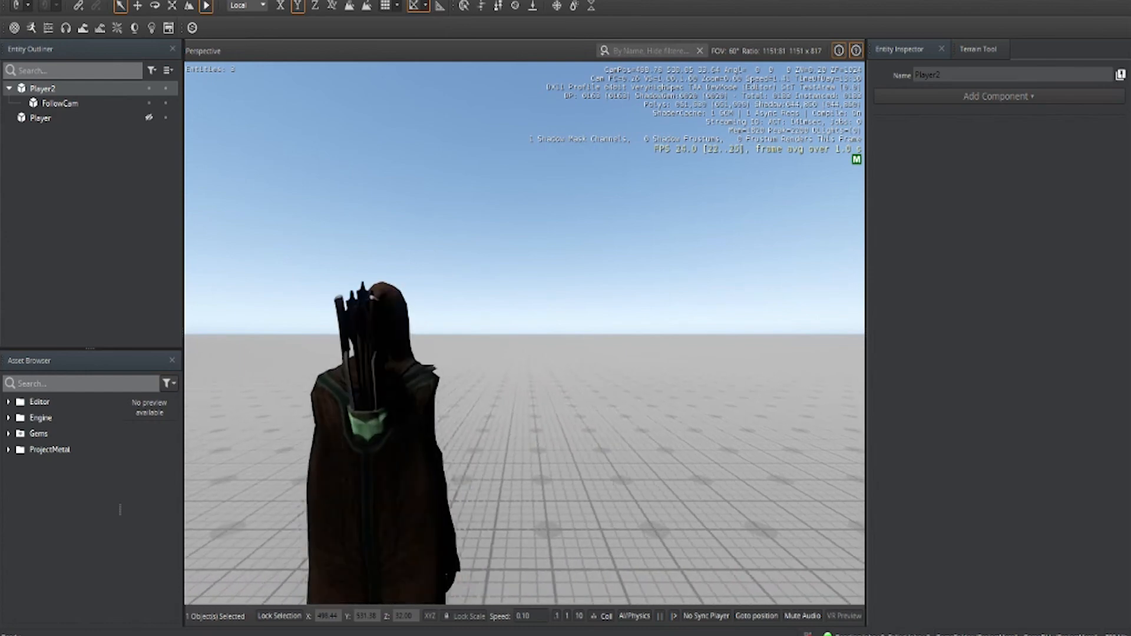